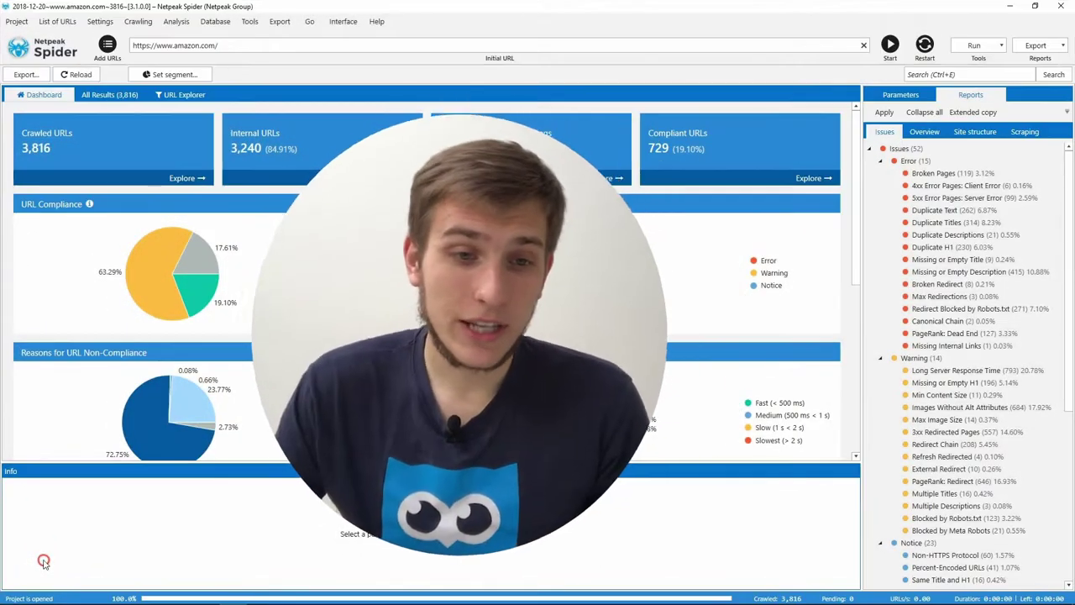
Step: In General settings, enable JavaScript rendering and keep the AJAX timeout at 2 seconds
left_click(99, 21)
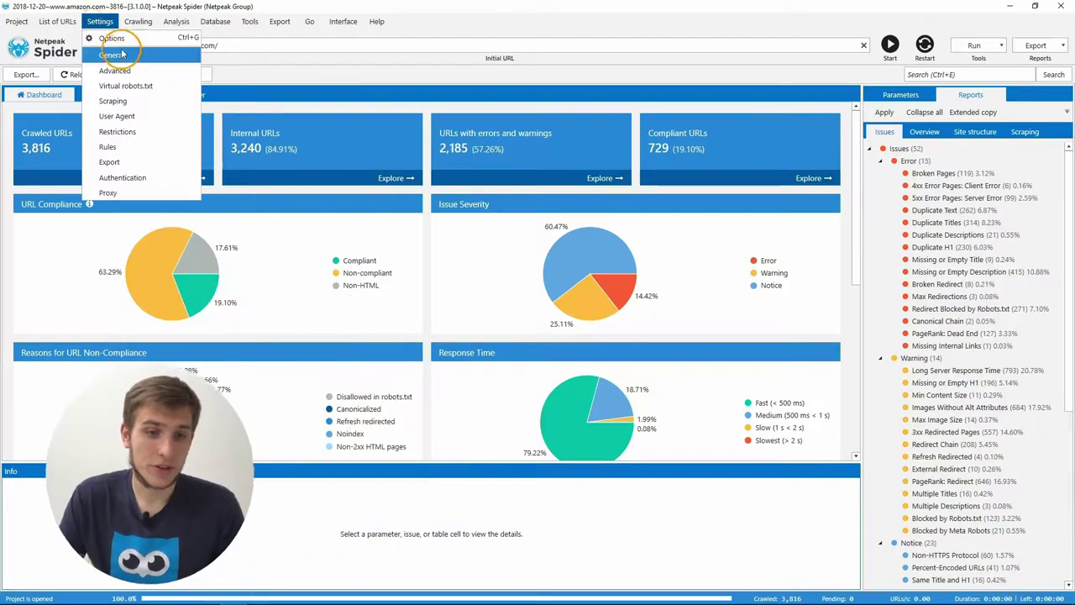
left_click(118, 49)
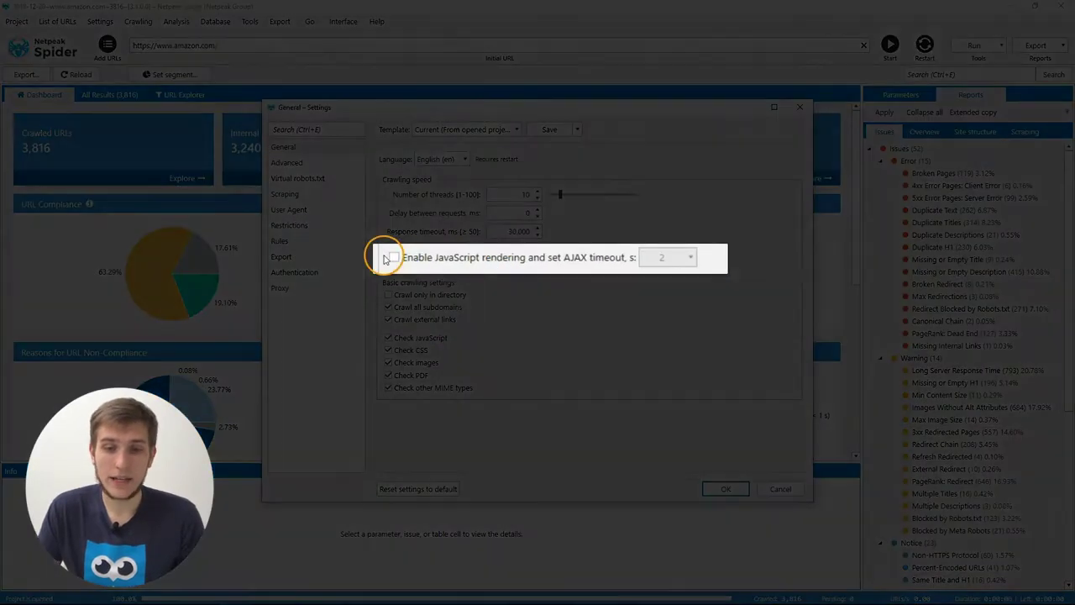
left_click(390, 254)
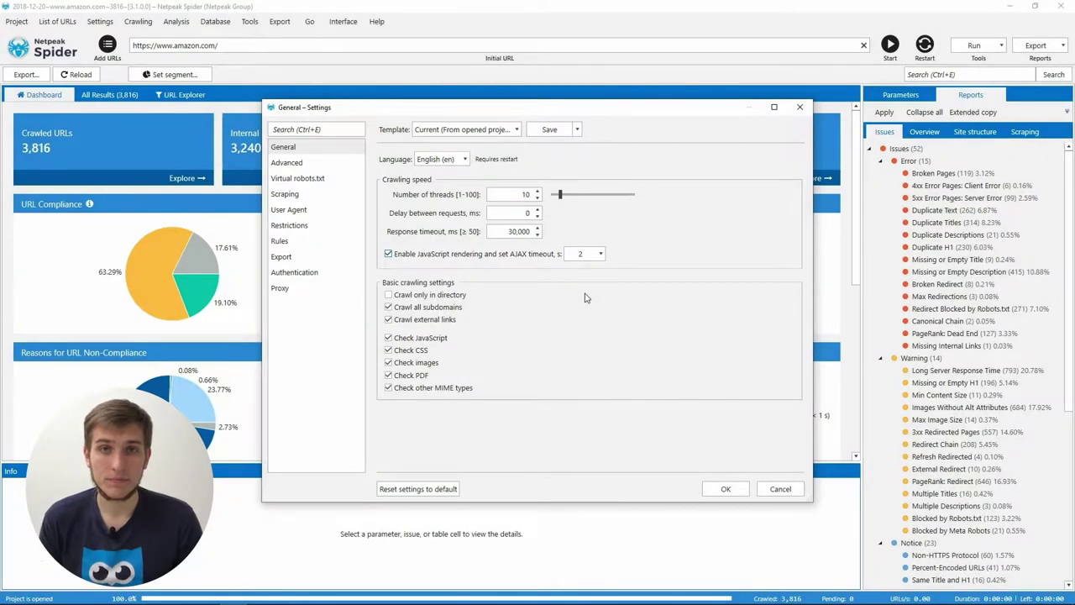
left_click(587, 257)
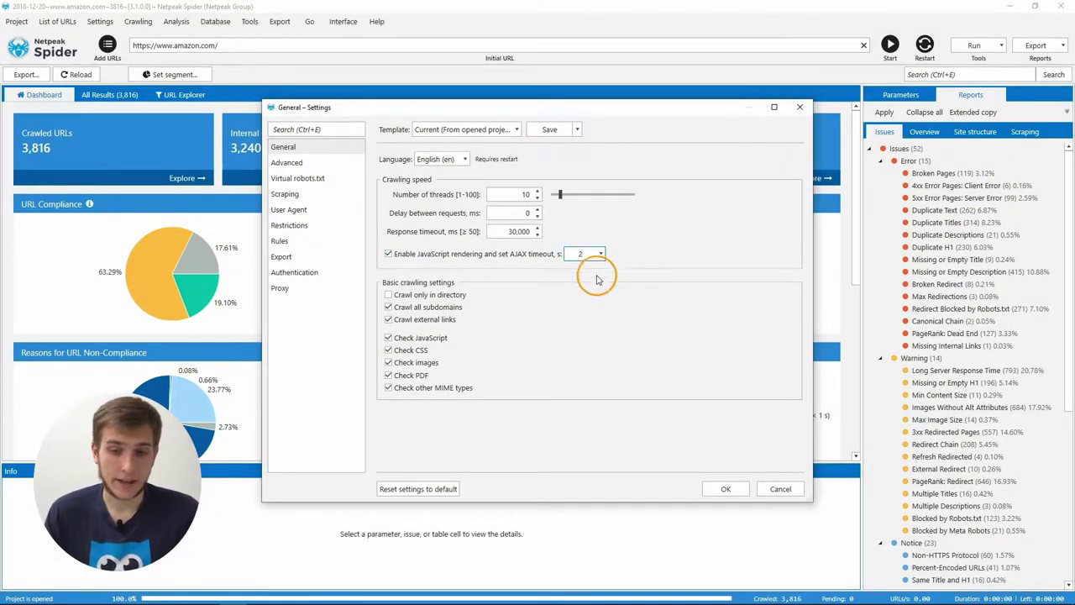
left_click(592, 255)
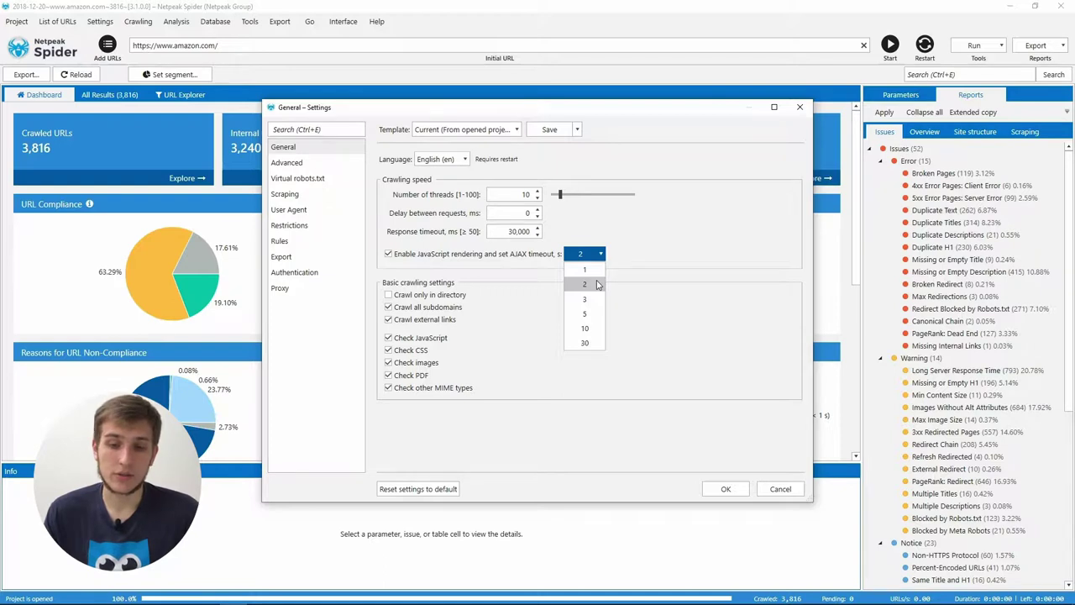
left_click_drag(597, 285, 660, 244)
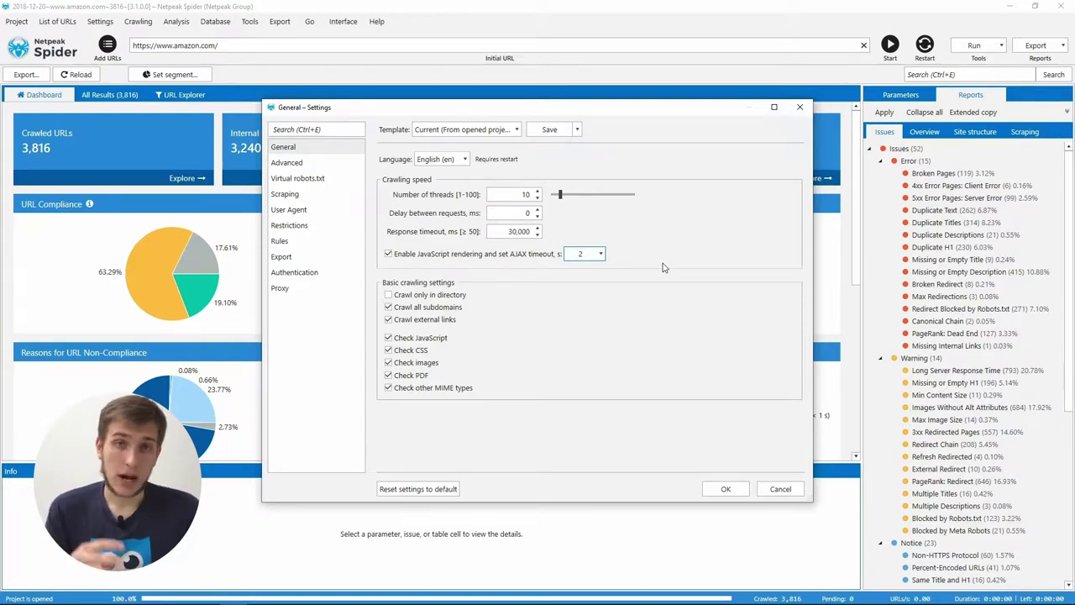
left_click(652, 277)
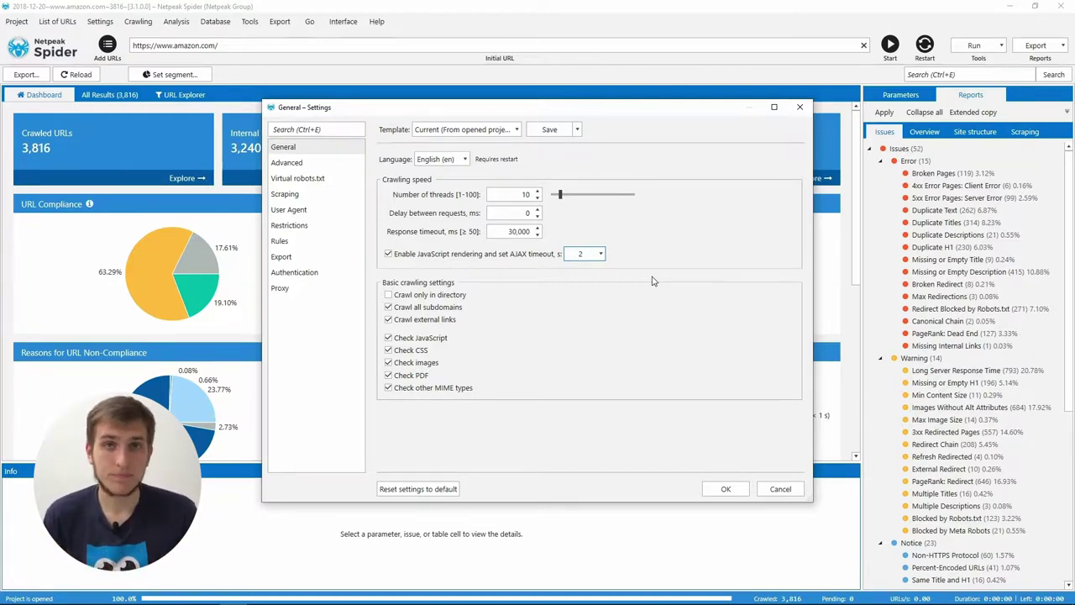
key("Tab")
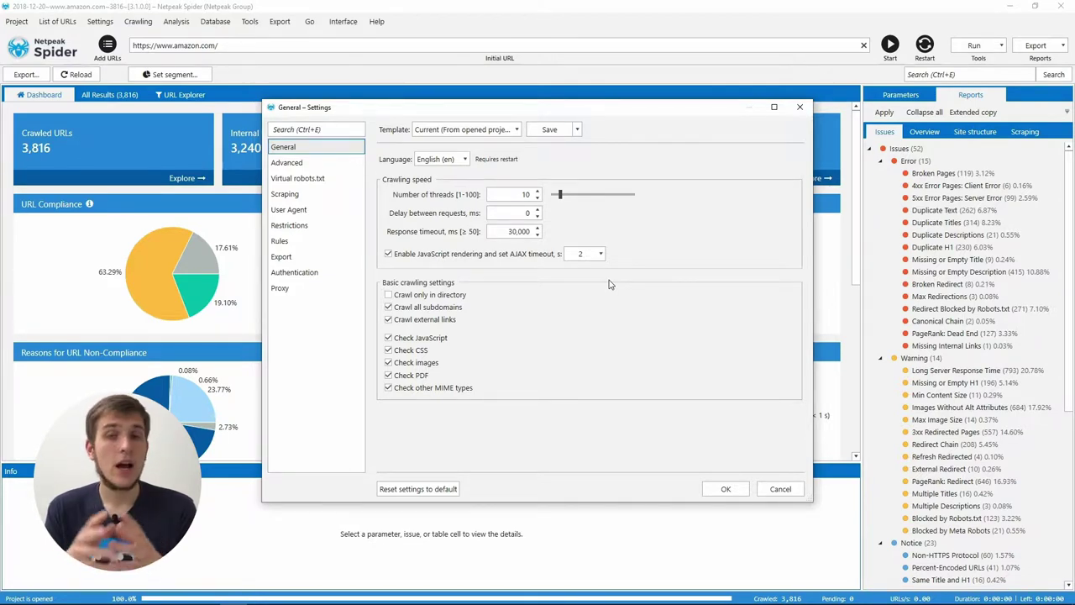
Step: Show the Advanced settings section to review the canonical, link-tag and 'Allow cookies' options
left_click(301, 163)
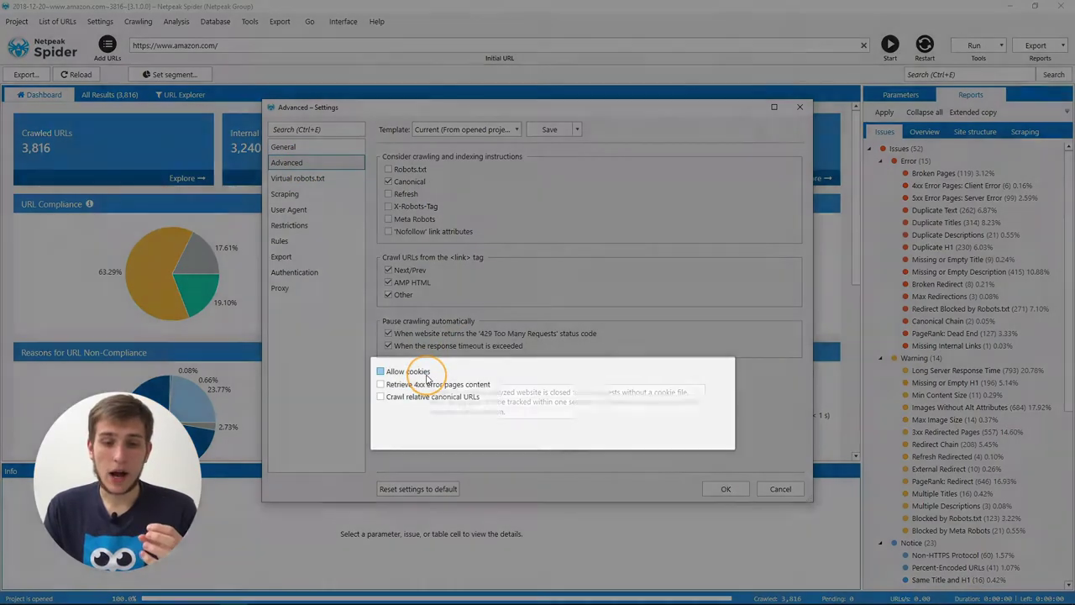
mouse_move(427, 378)
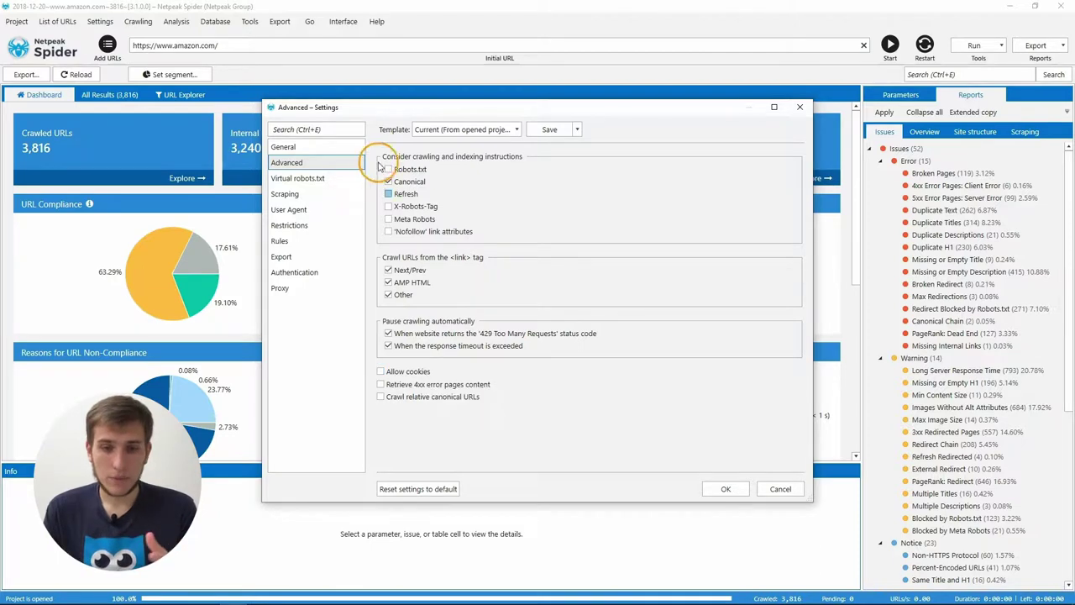
Step: Back in General settings, raise the number of crawling threads to the maximum of 100
left_click(351, 147)
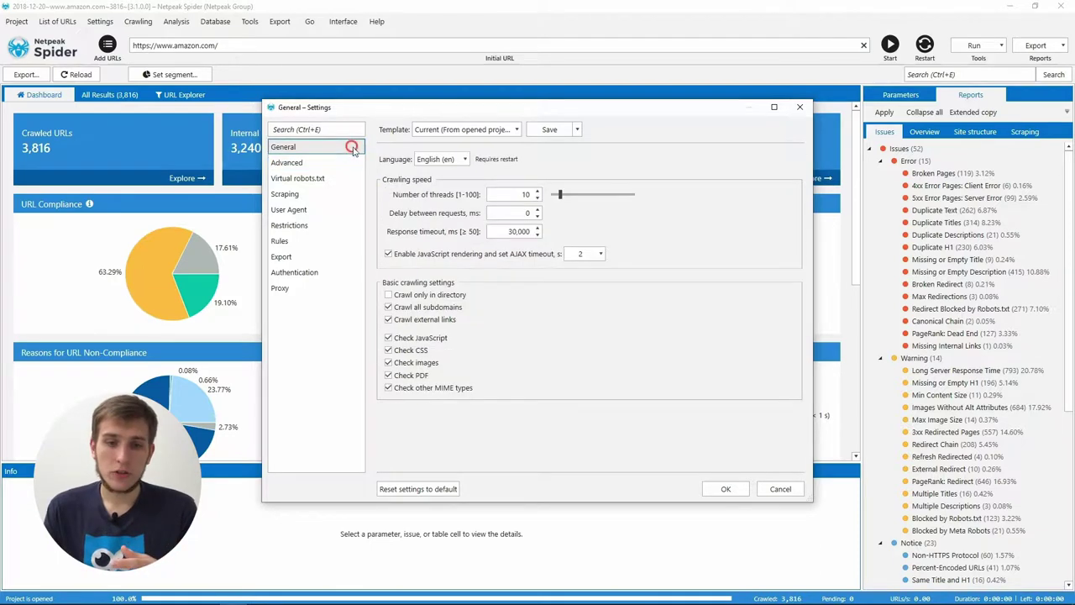
left_click(612, 194)
left_click_drag(565, 194, 662, 194)
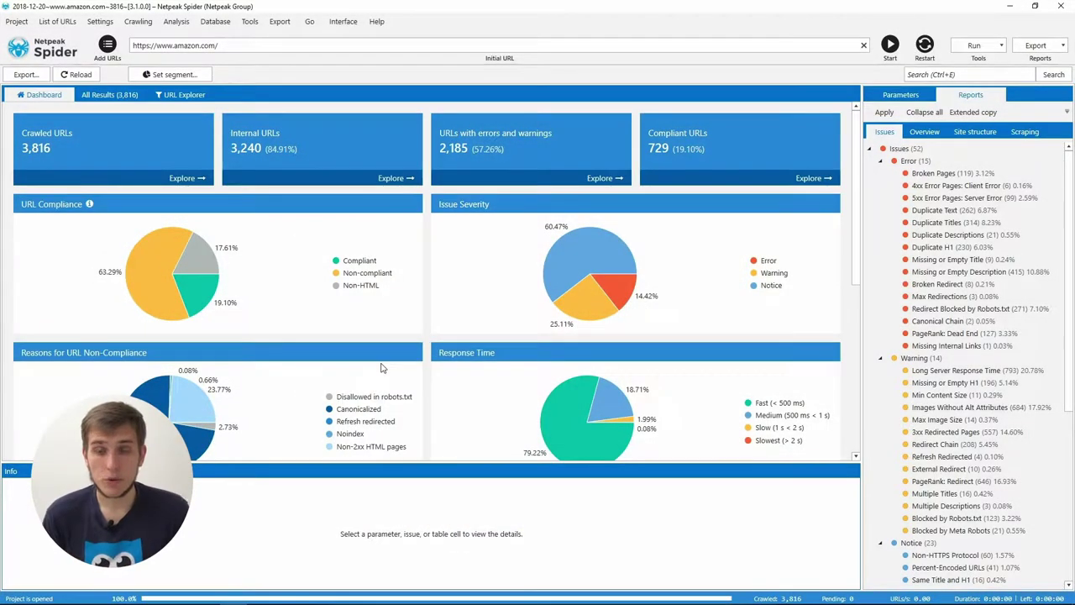
Step: Export the 'Express audit of the optimization quality (PDF)' report
left_click(1040, 48)
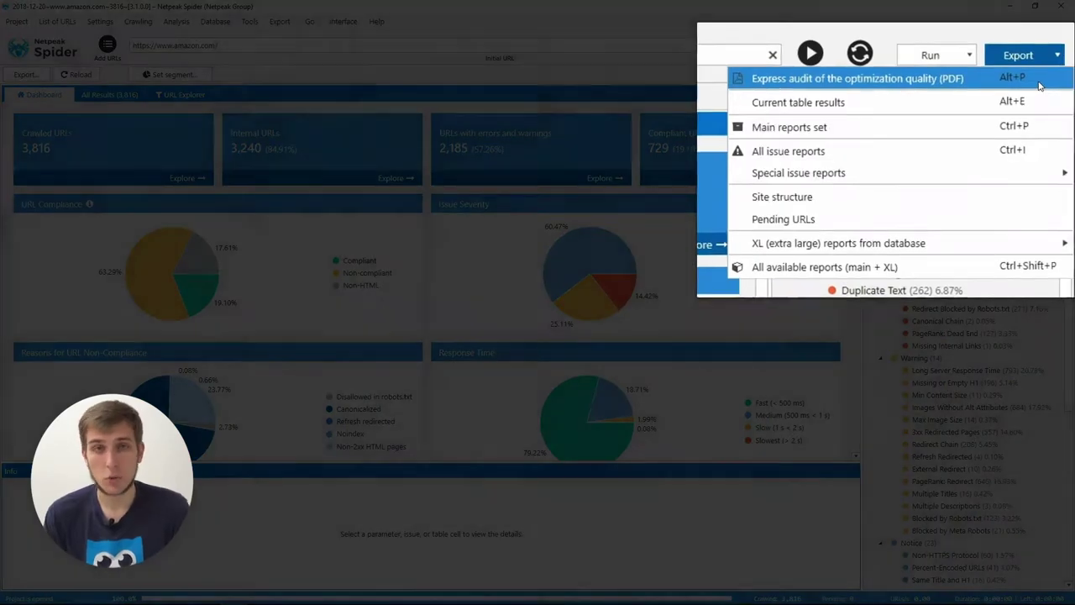
left_click(1041, 69)
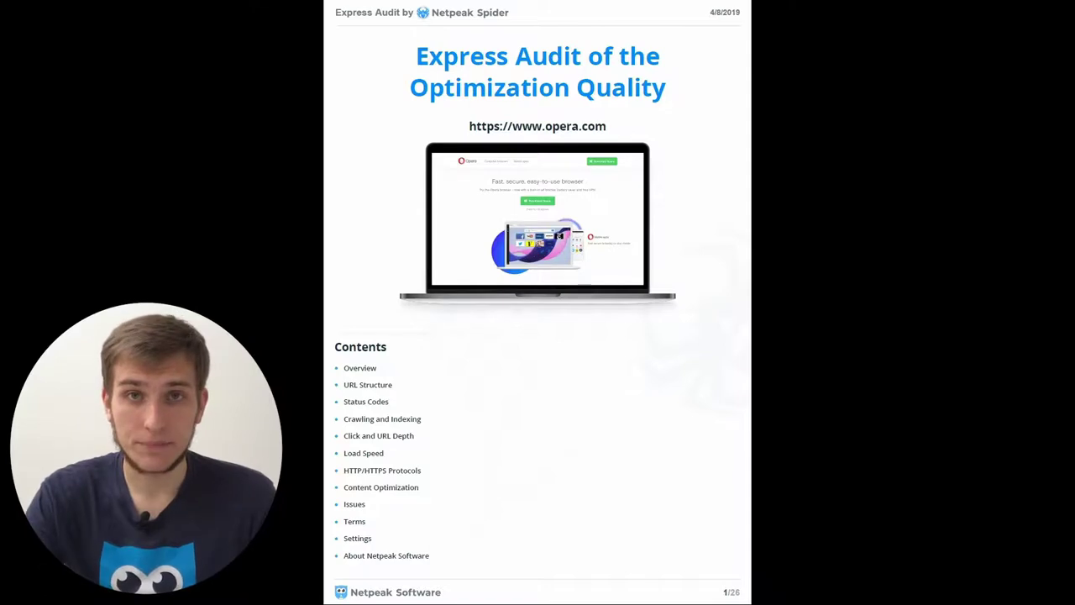
Step: Advance the PDF to page 2, the Overview showing 133,469 crawled URLs
key("Page_Down")
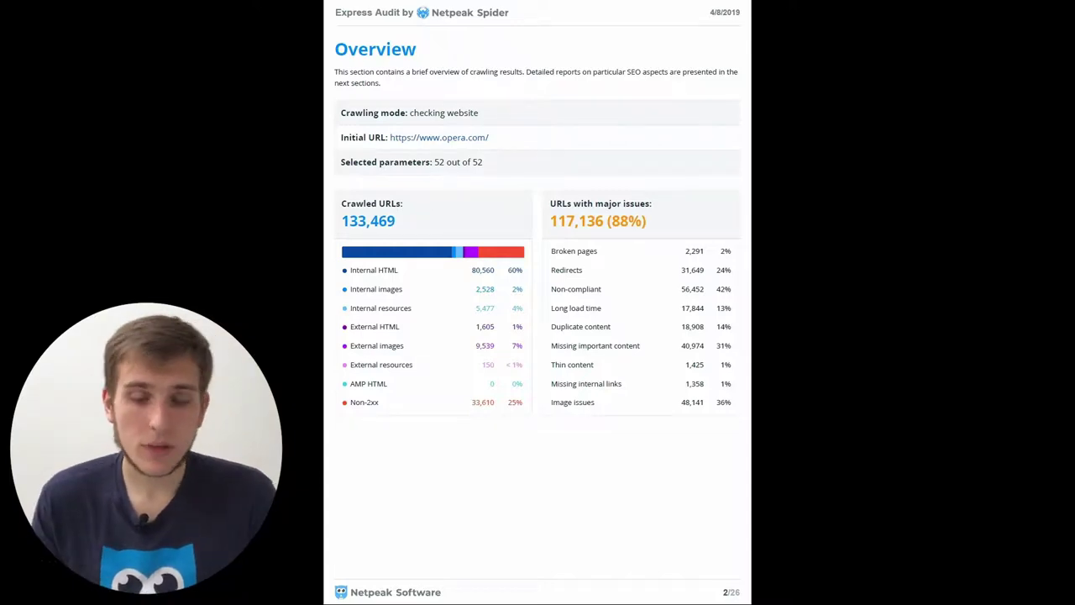
Step: Page past the content type charts and Top Hosts table to the URL Structure page
key("Right")
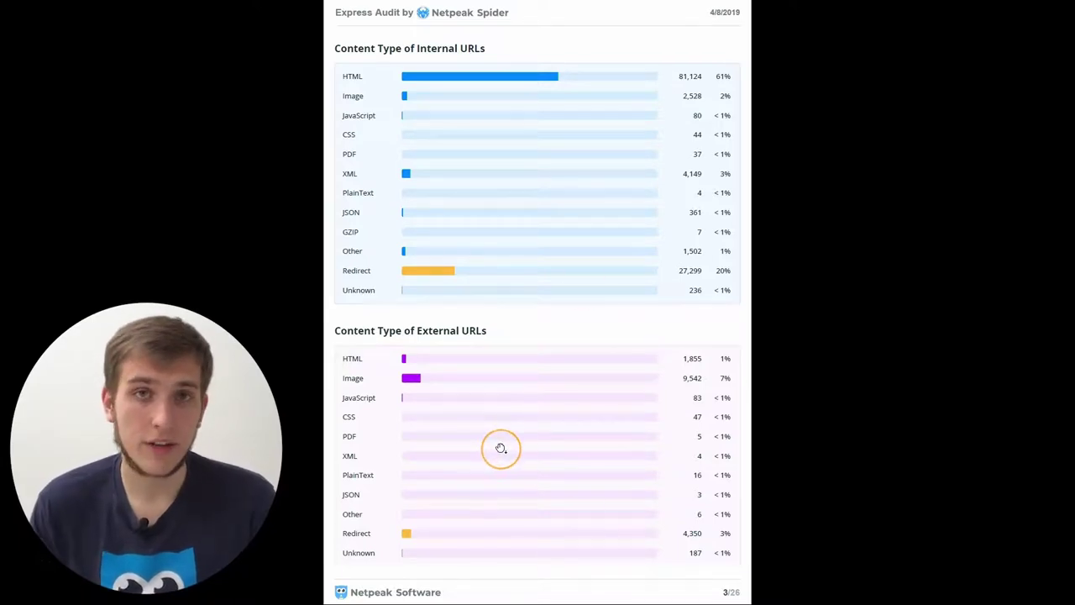
key("Right")
key("Right")
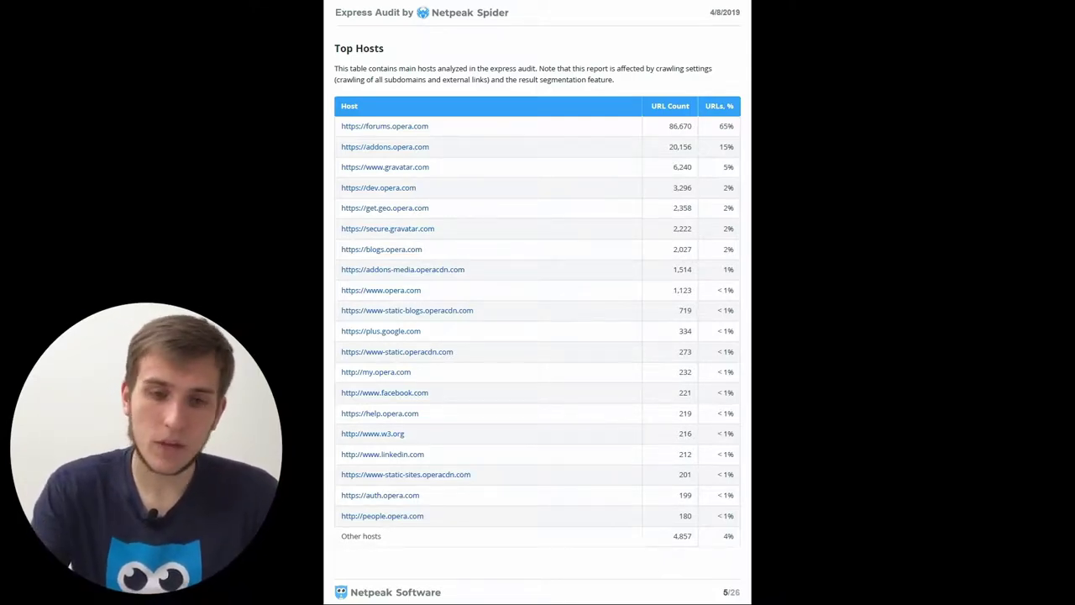
key("Page_Down")
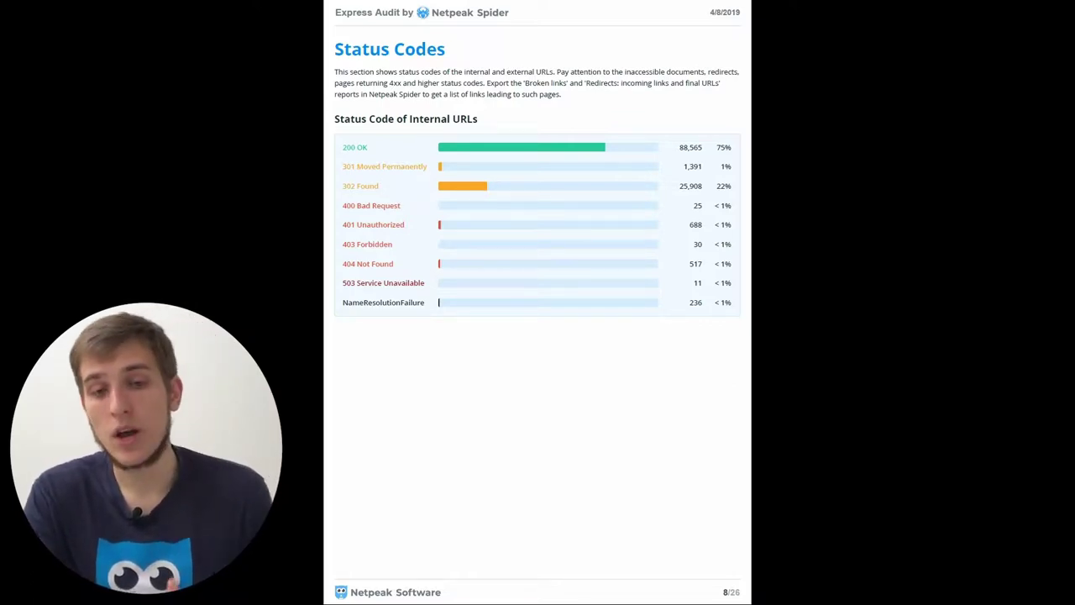
Step: Compare the external and internal URL status code pages, then continue forward in the report
key("Page_Down")
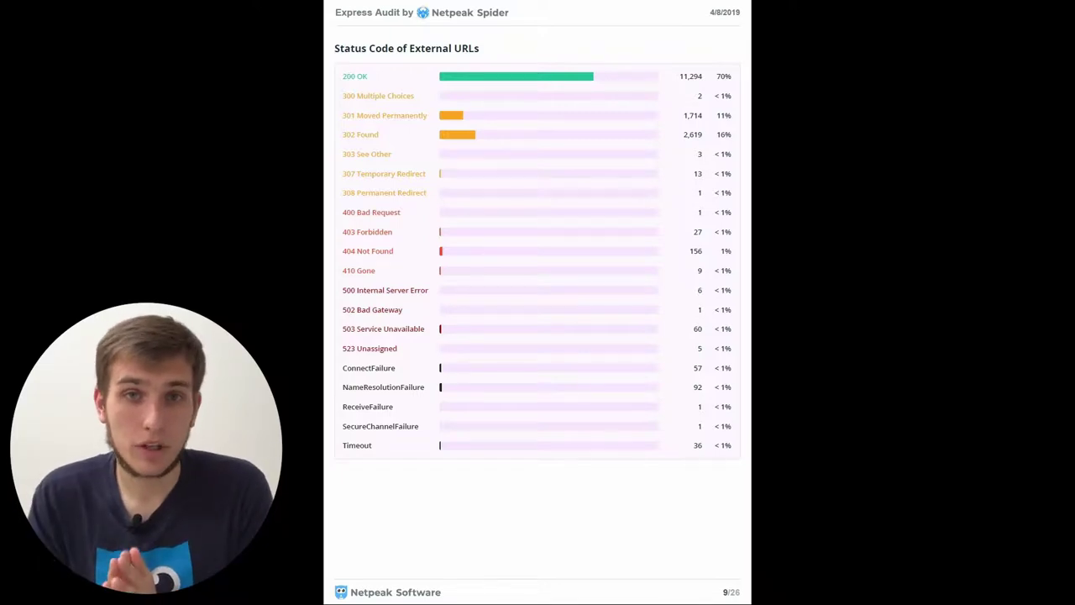
key("Page_Up")
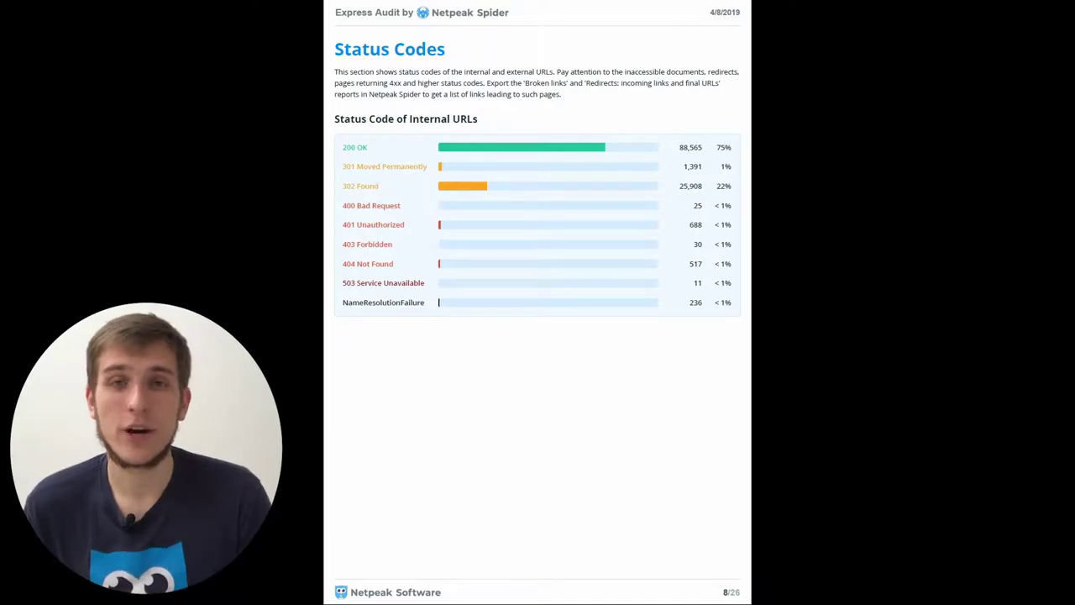
key("Right")
key("Right")
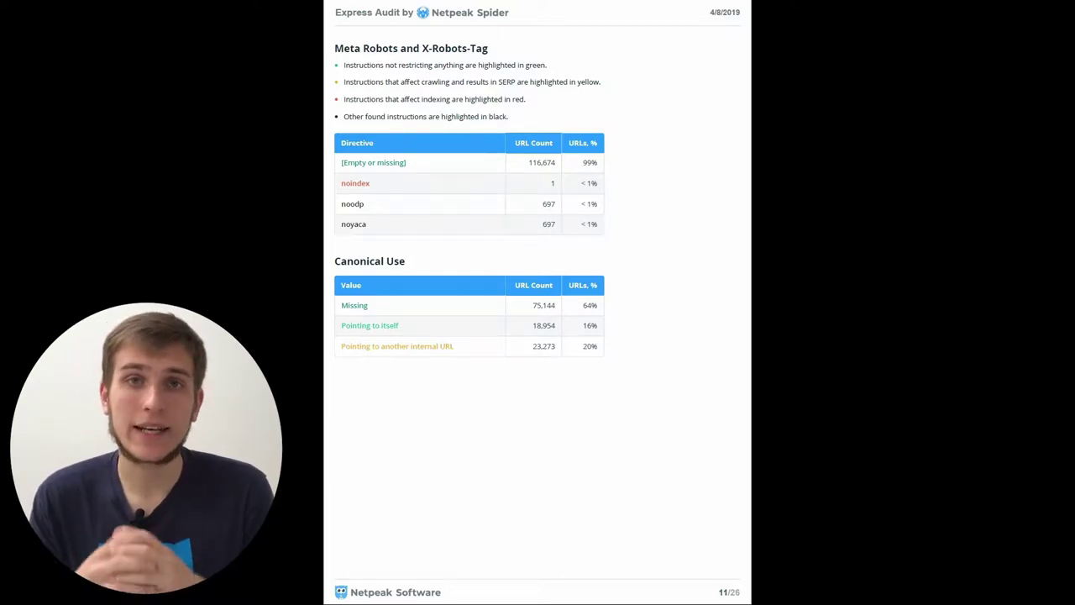
Step: Advance the audit to page 12/26, the Click and URL Depth charts
key("Right")
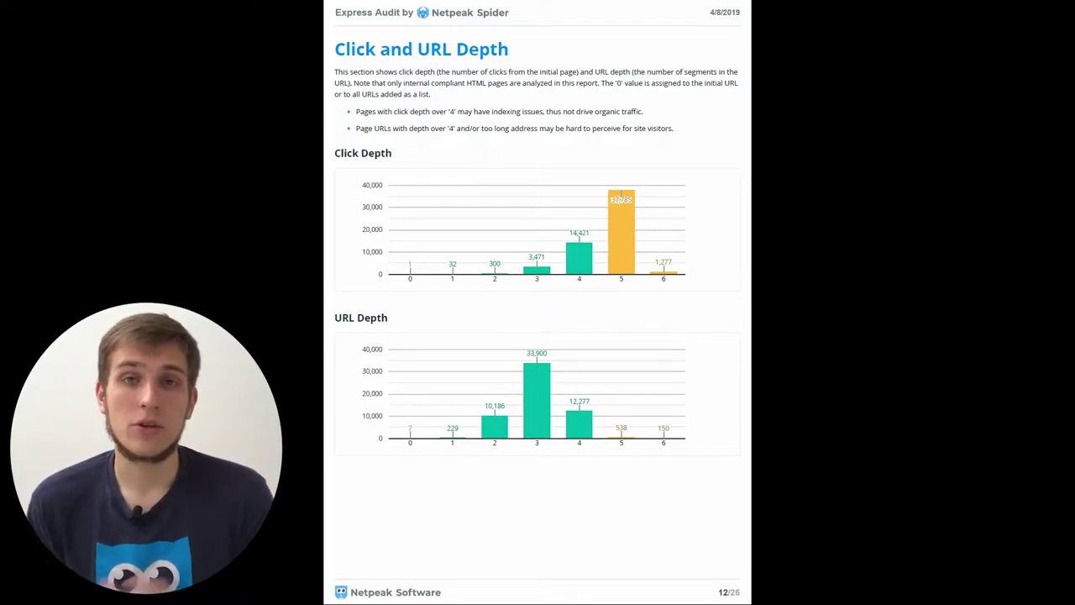
Step: Review the Load Speed pages, ending on the image and resource response times on page 14/26
key("Page_Down")
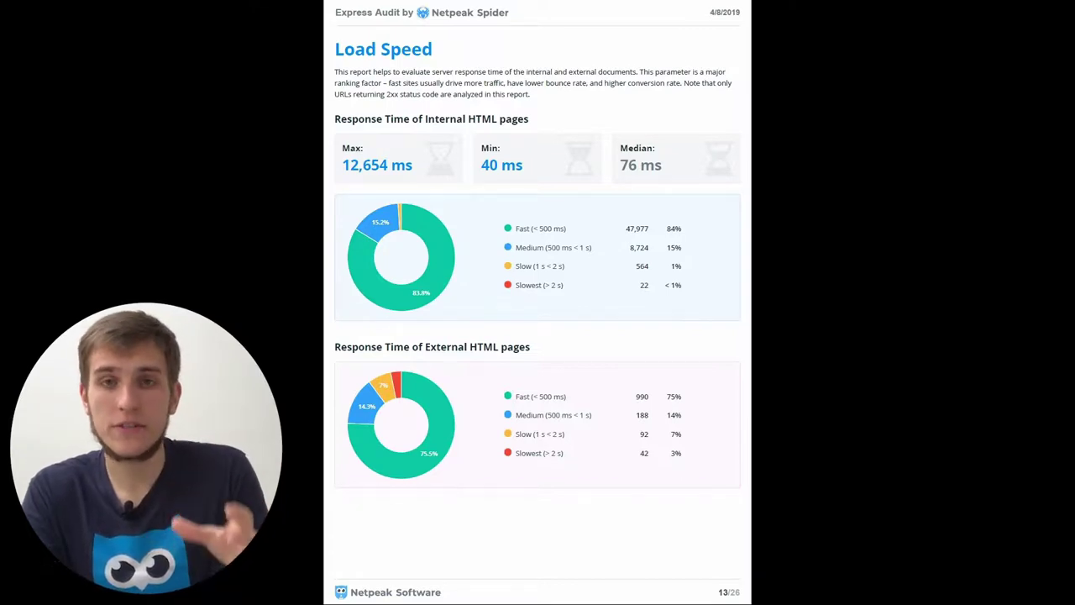
key("Page_Down")
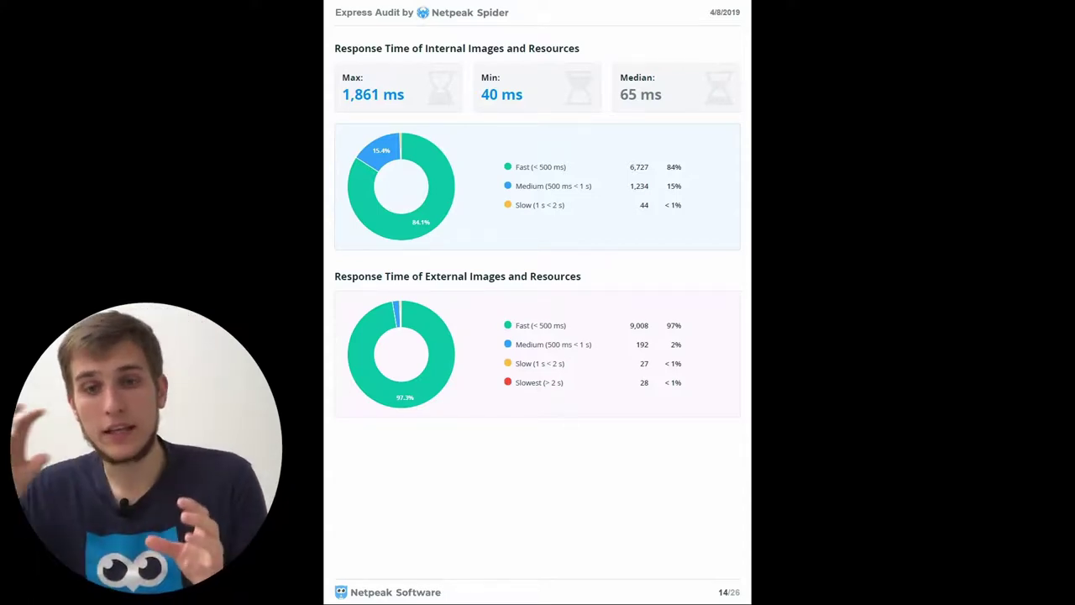
key("Page_Up")
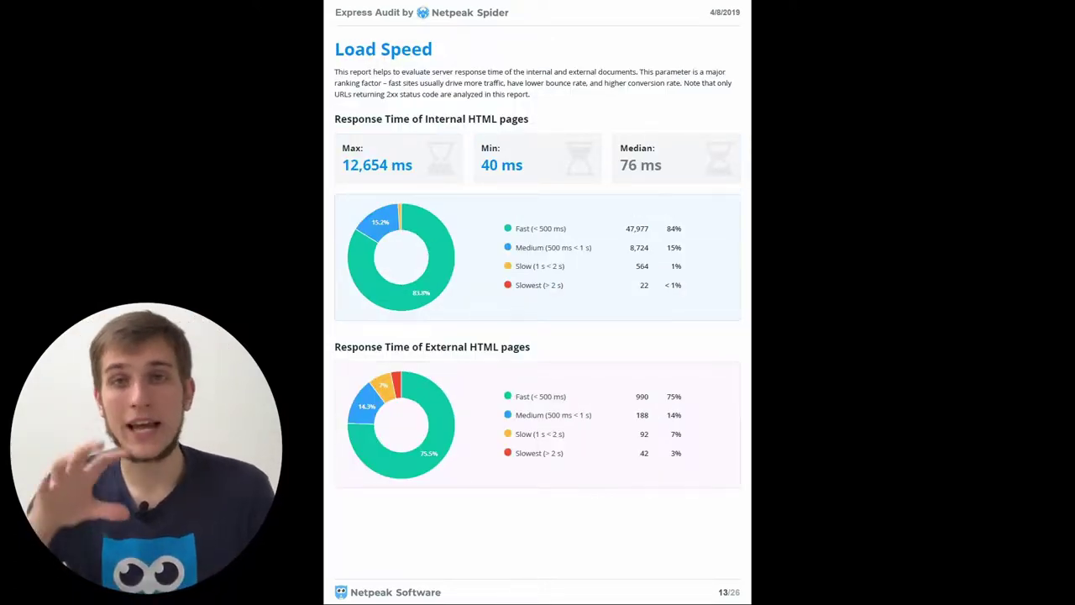
key("Page_Down")
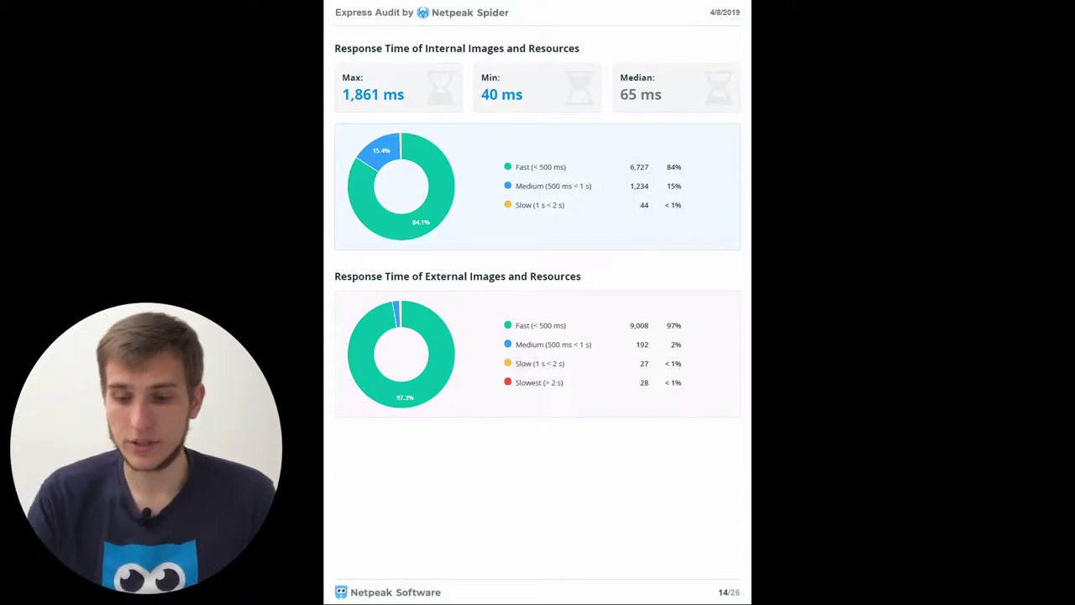
Step: Advance the audit to page 15/26, HTTP/HTTPS Protocols
key("Page_Down")
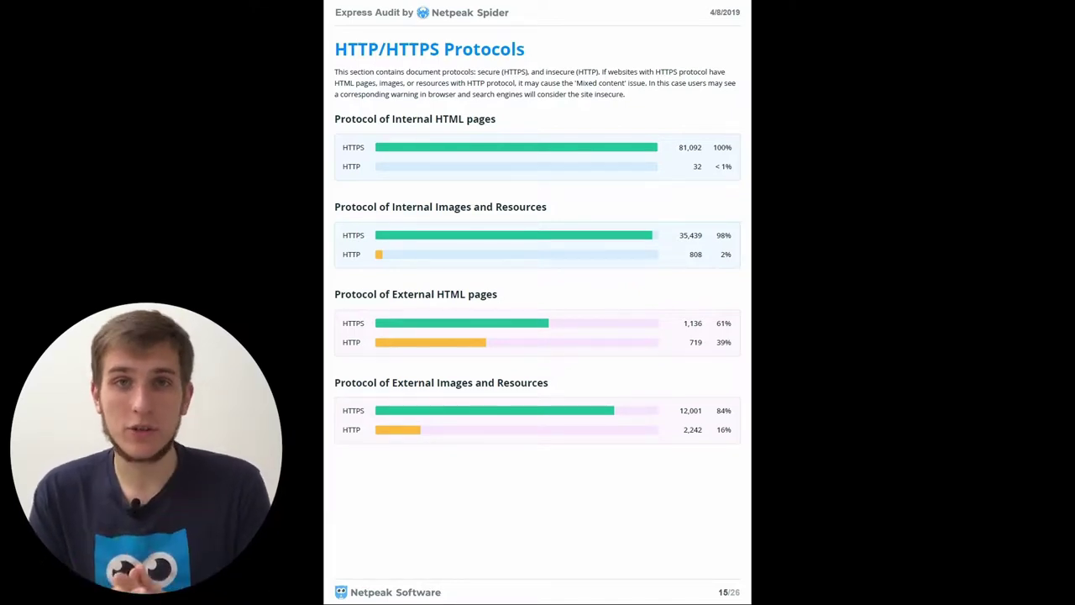
Step: Page between Content Optimization and the short/long elements pages, ending on page 18's content size charts
key("Right")
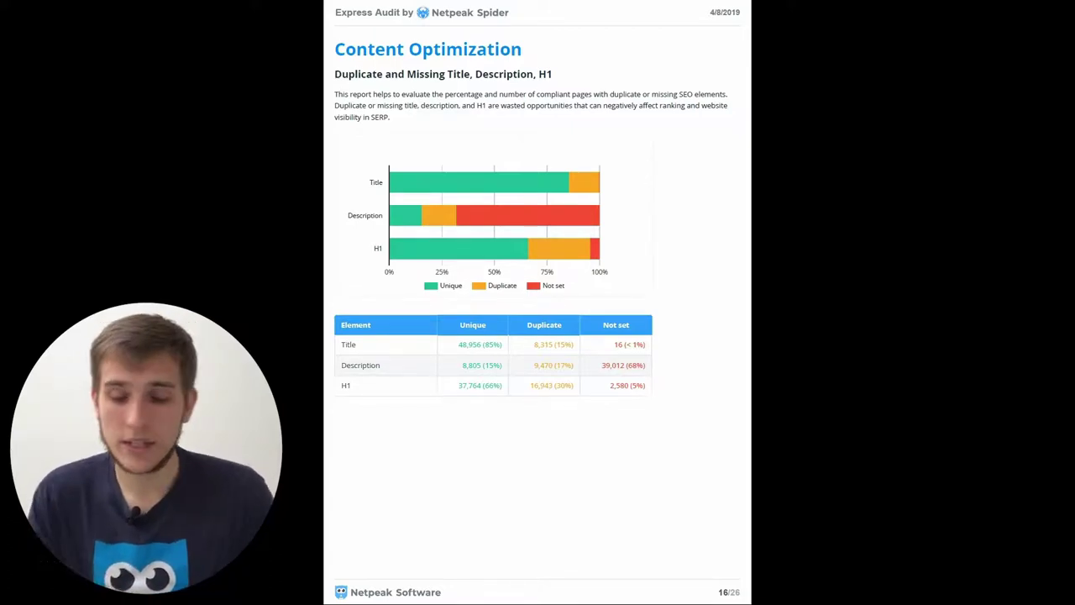
key("Right")
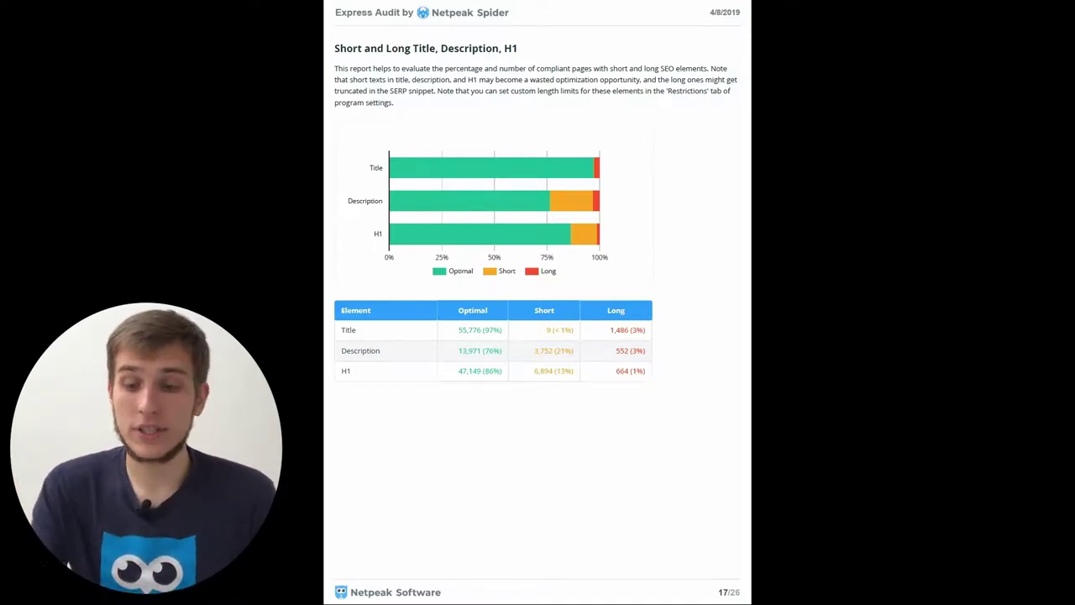
key("Left")
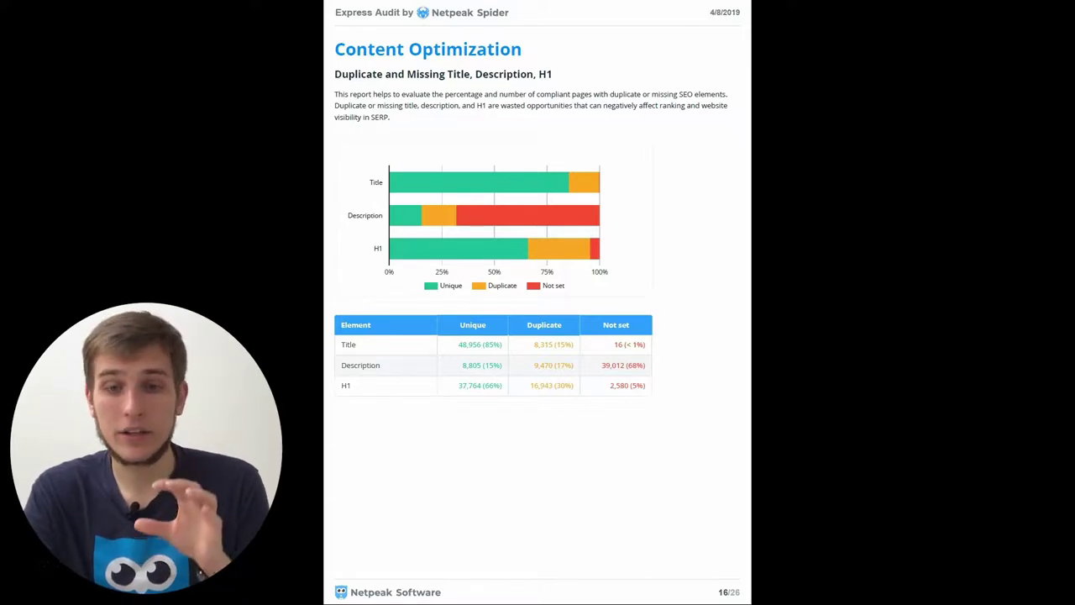
key("Right")
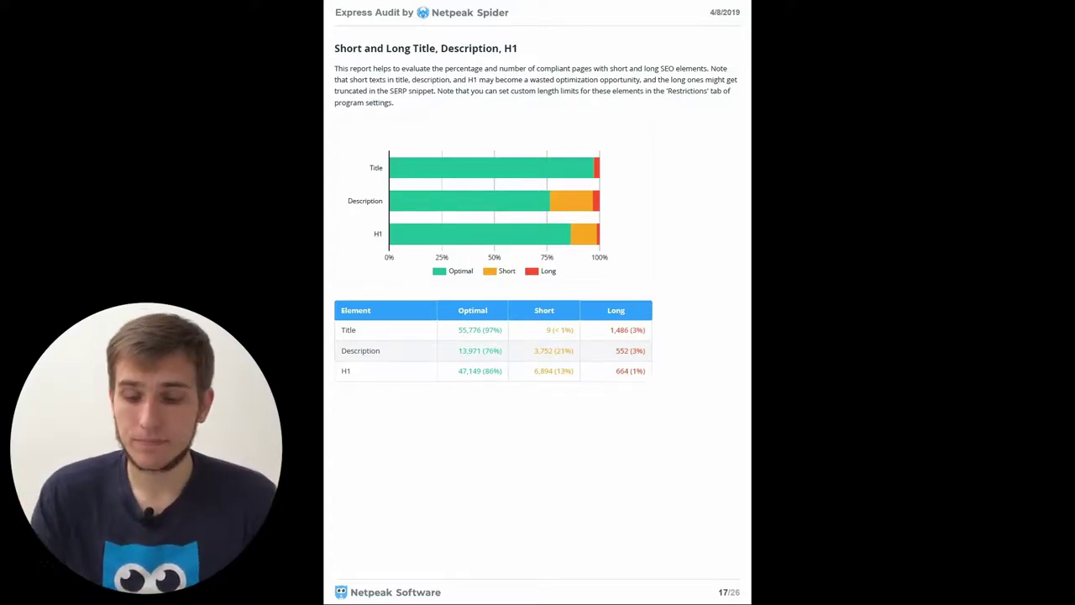
key("Right")
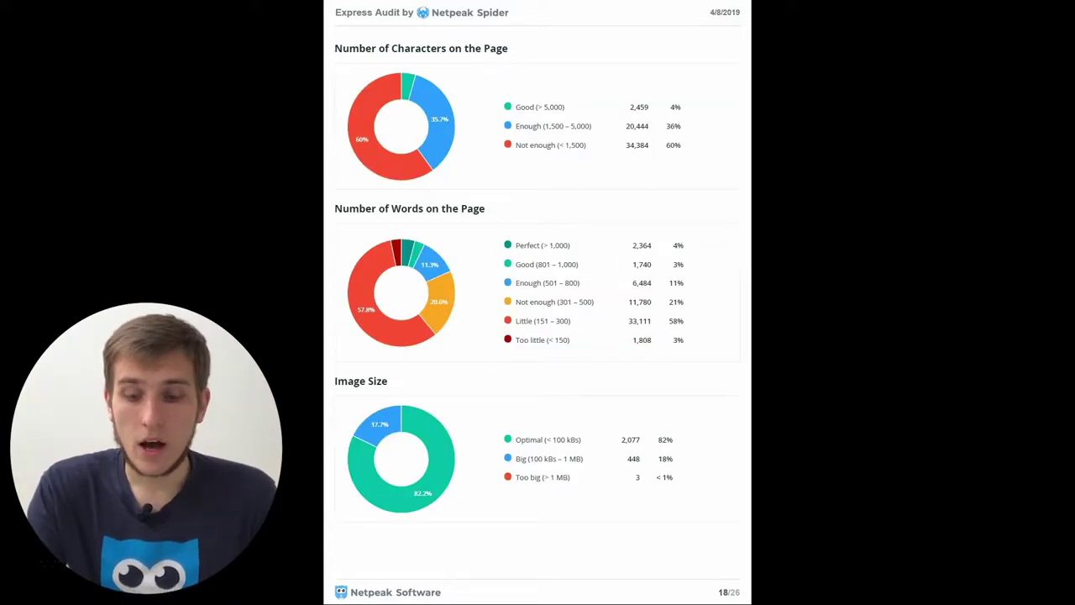
key("Left")
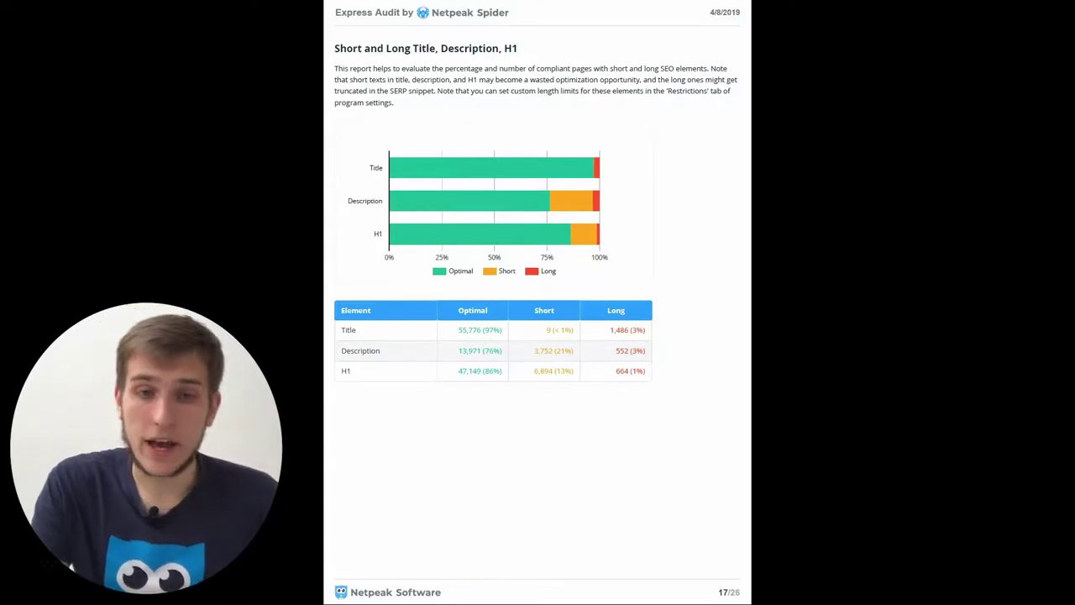
key("Left")
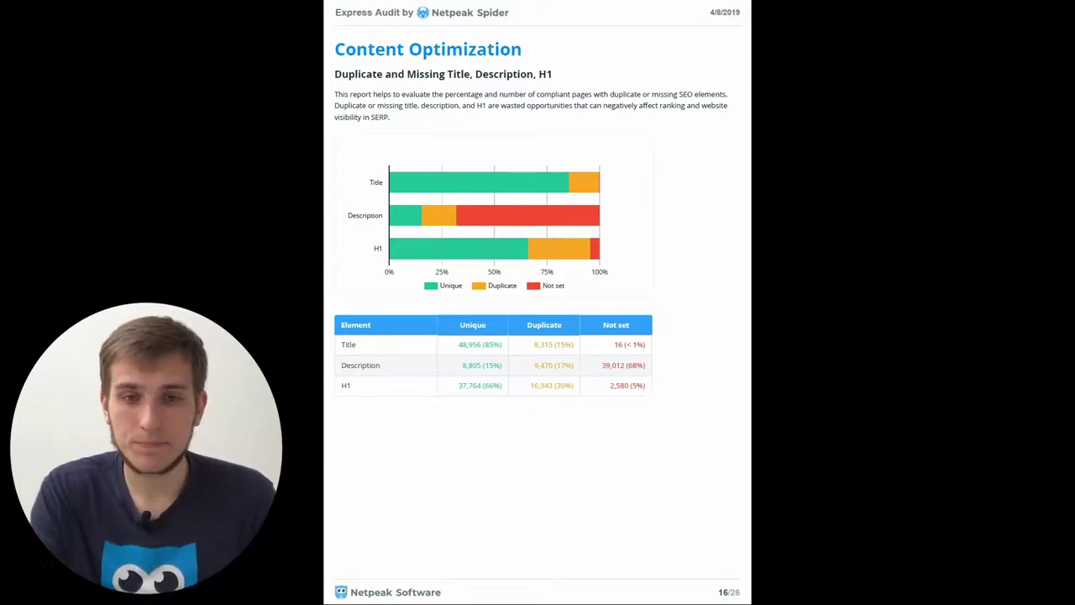
key("Right")
key("Right")
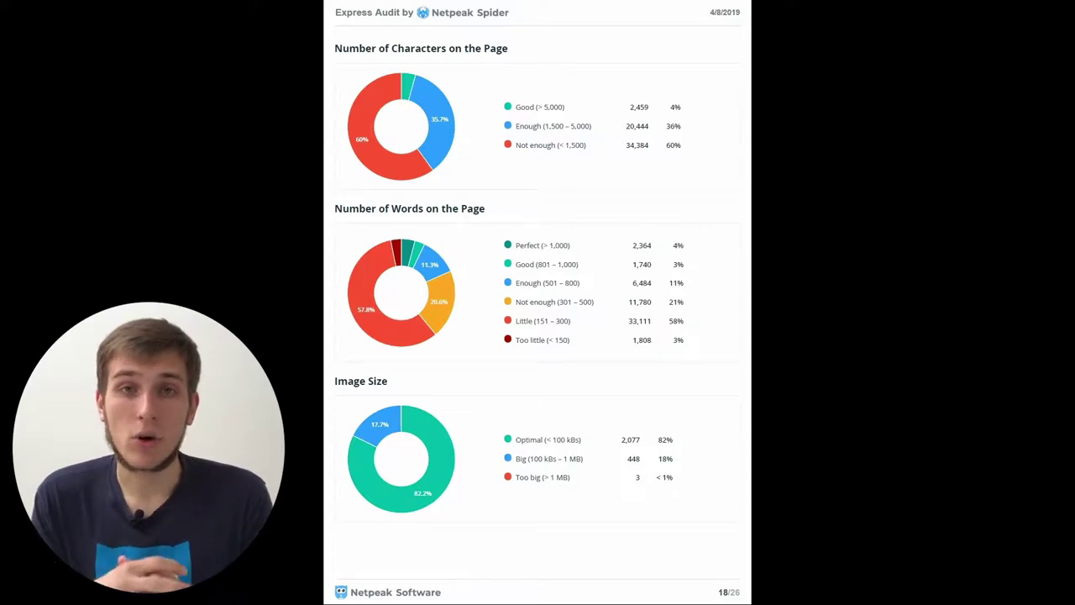
Step: Advance to page 19, the Issues summary with 53,778 errors and 110,765 warnings
key("Right")
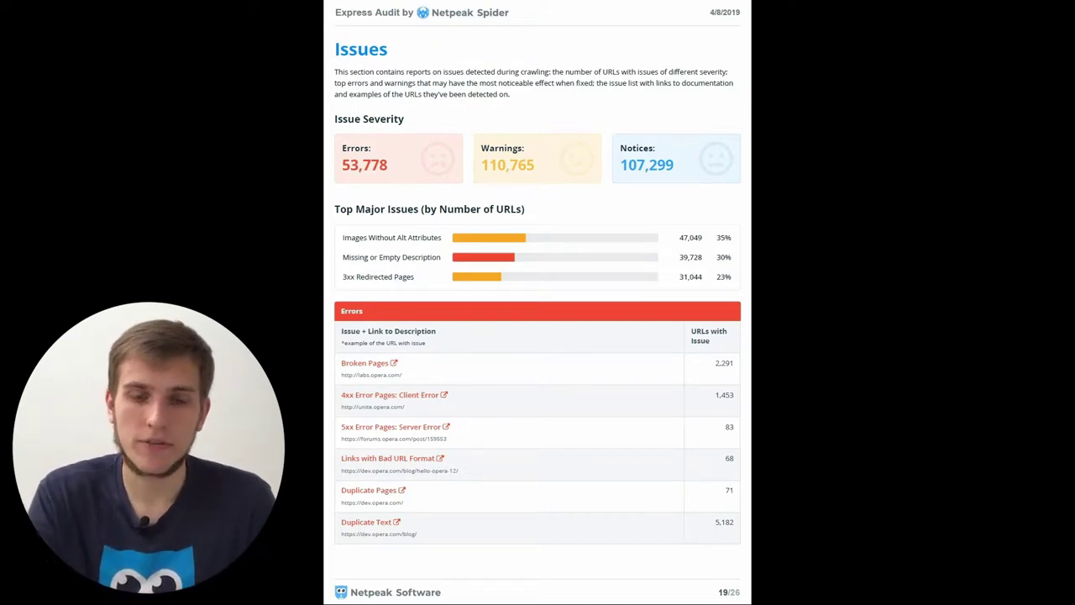
Step: Page forward through the Errors and Warnings tables to the notice counts on page 22
key("Right")
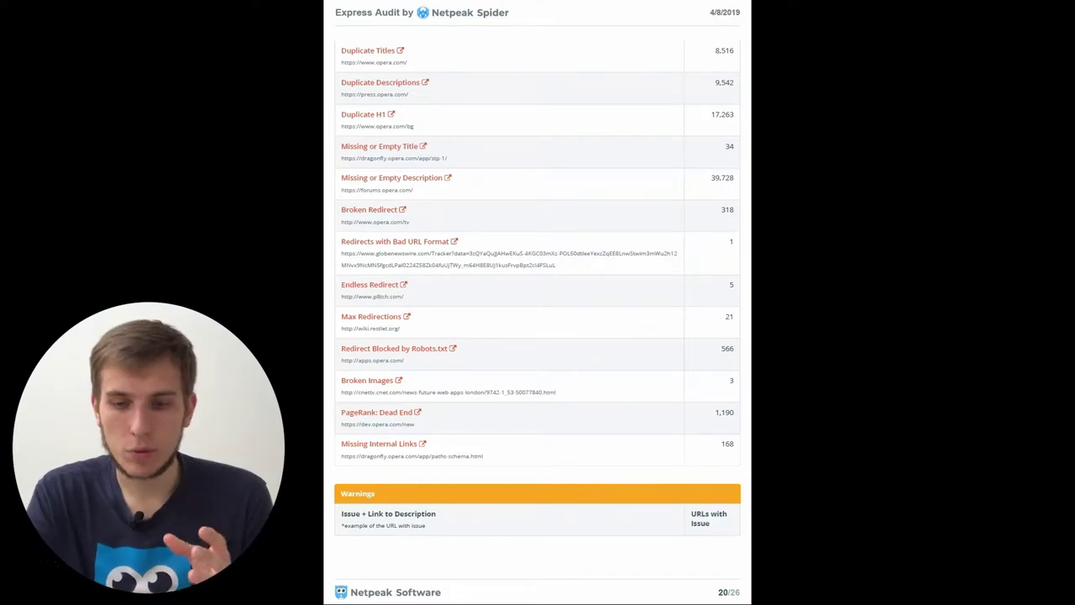
key("Right")
key("Right")
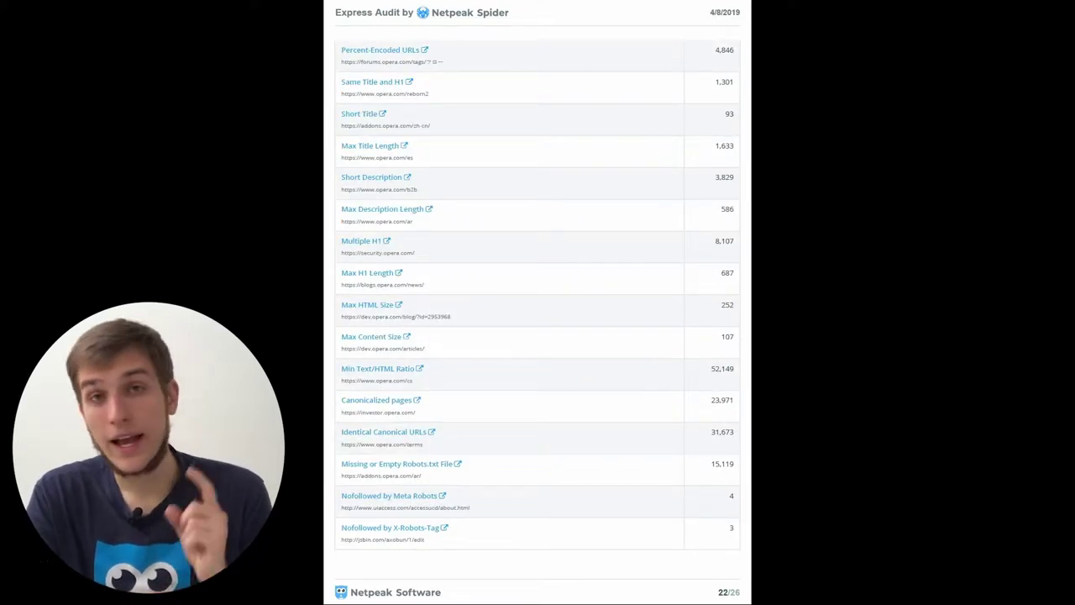
key("Right")
key("Right")
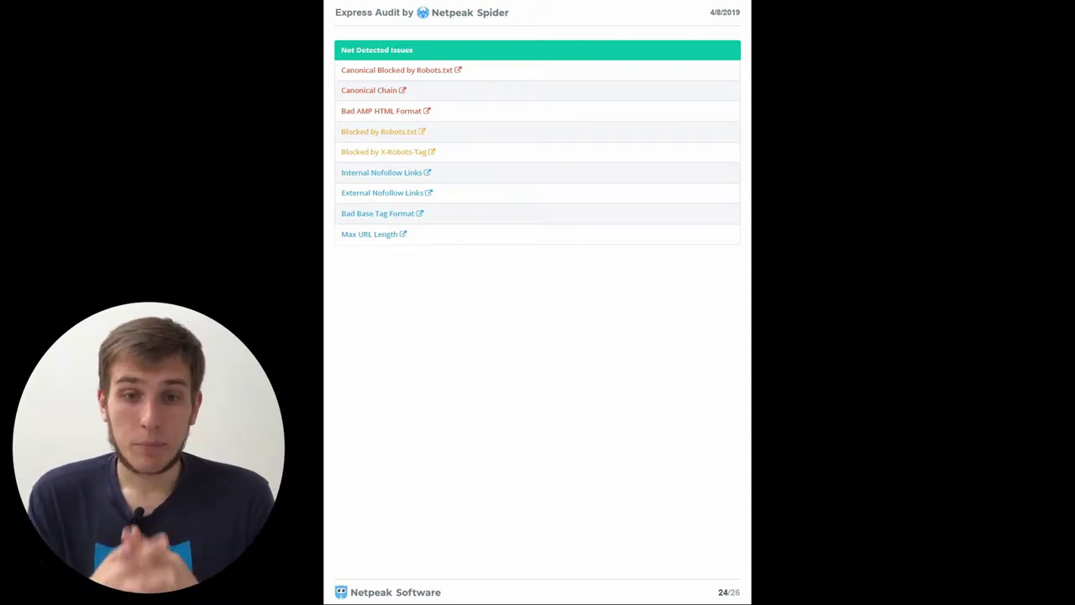
Step: Advance to page 25, Terms and Settings, showing 133,469 crawled URLs and a 30,000 ms timeout
key("Right")
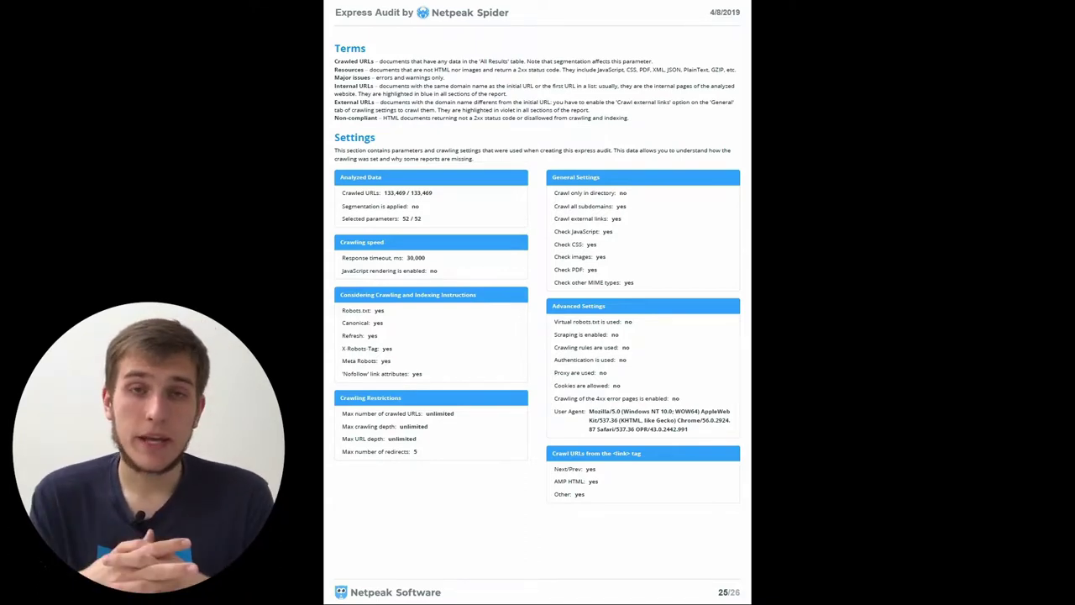
Step: Go to the report's final page 26/26, About Netpeak Software
key("Right")
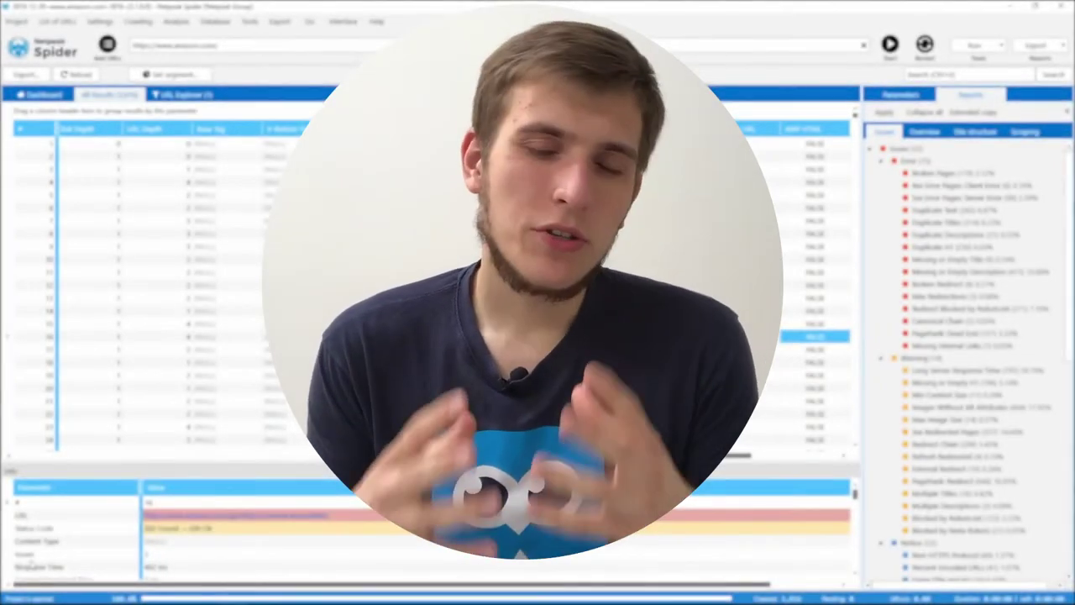
left_click(894, 210)
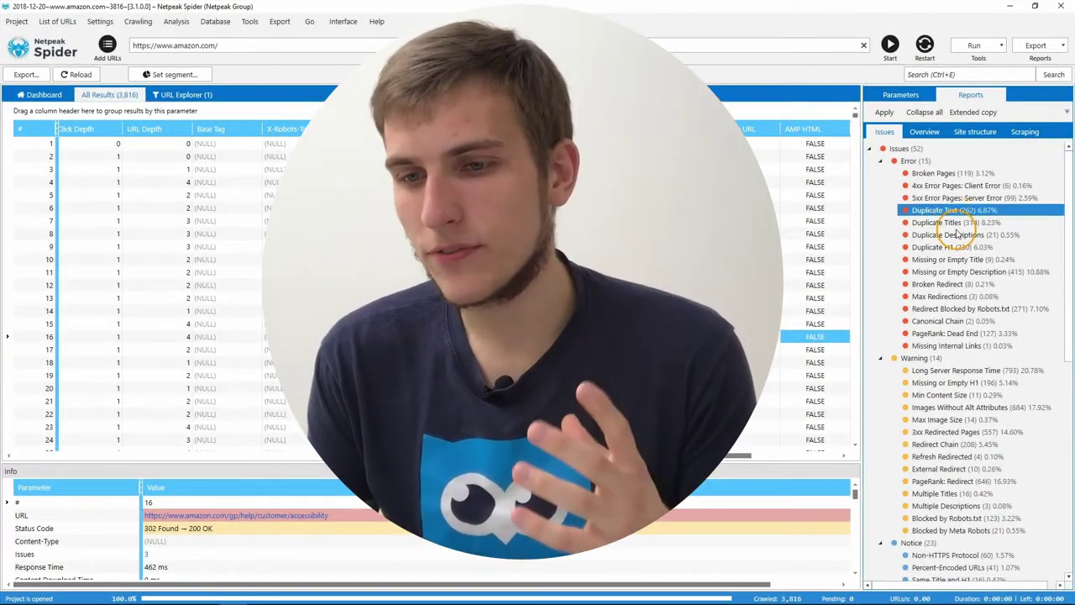
left_click(966, 407)
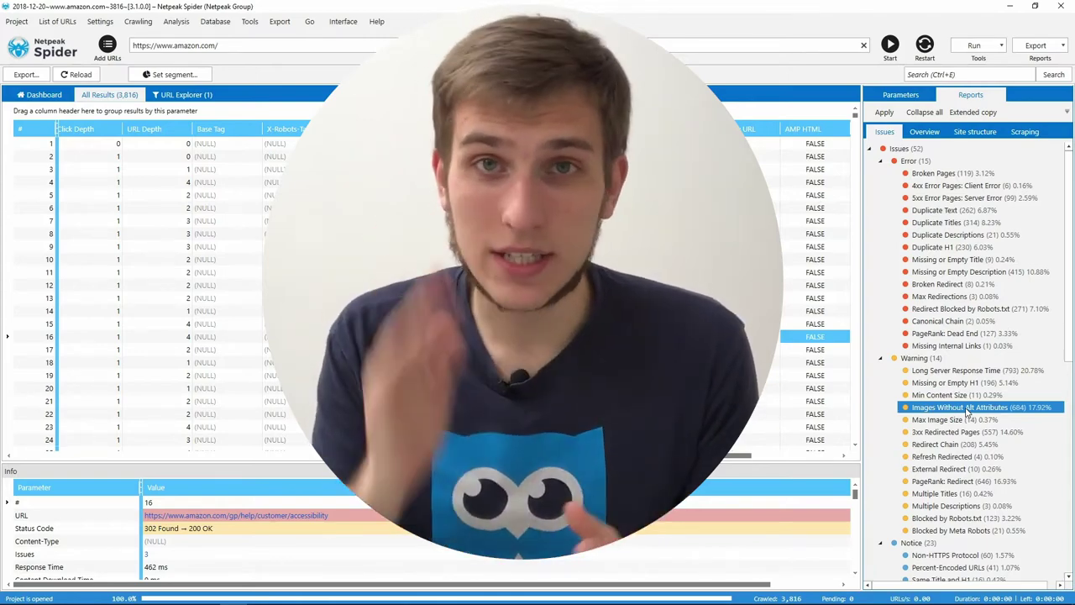
Step: Enlarge the issue info area and browse the Duplicate H1, Missing or Empty Title and Broken Redirect reports
left_click(973, 247)
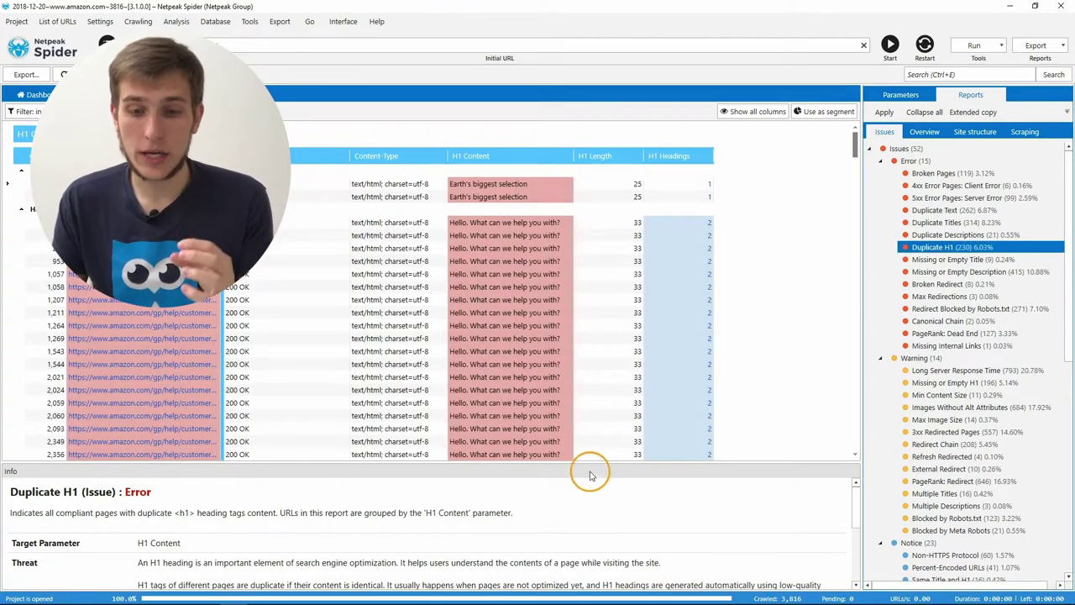
left_click_drag(595, 463, 595, 312)
left_click(947, 260)
left_click(937, 284)
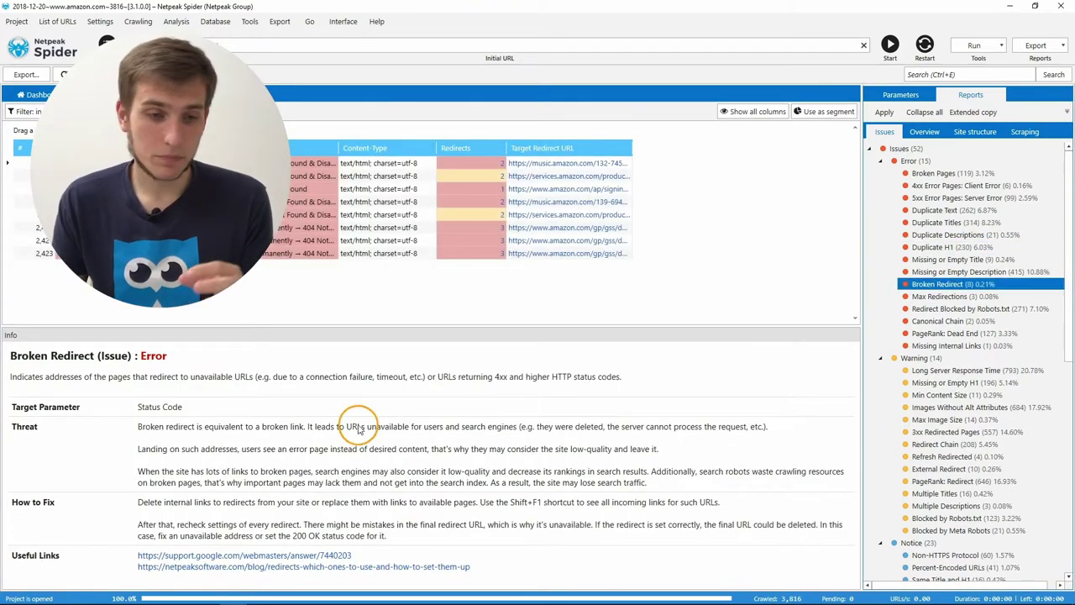
left_click(75, 404)
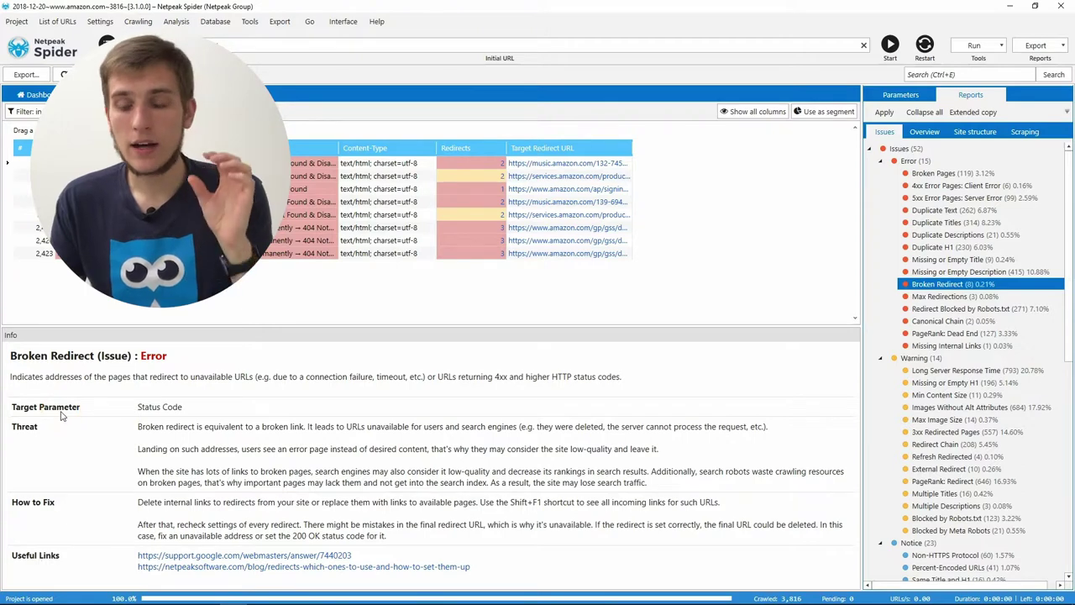
left_click(29, 429)
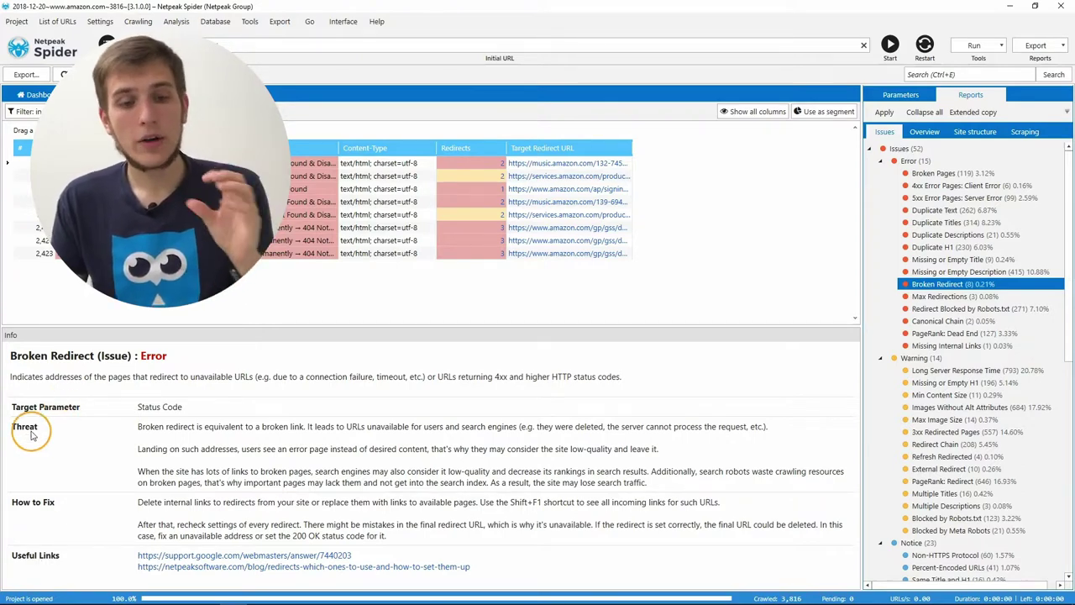
left_click(42, 517)
left_click(211, 557)
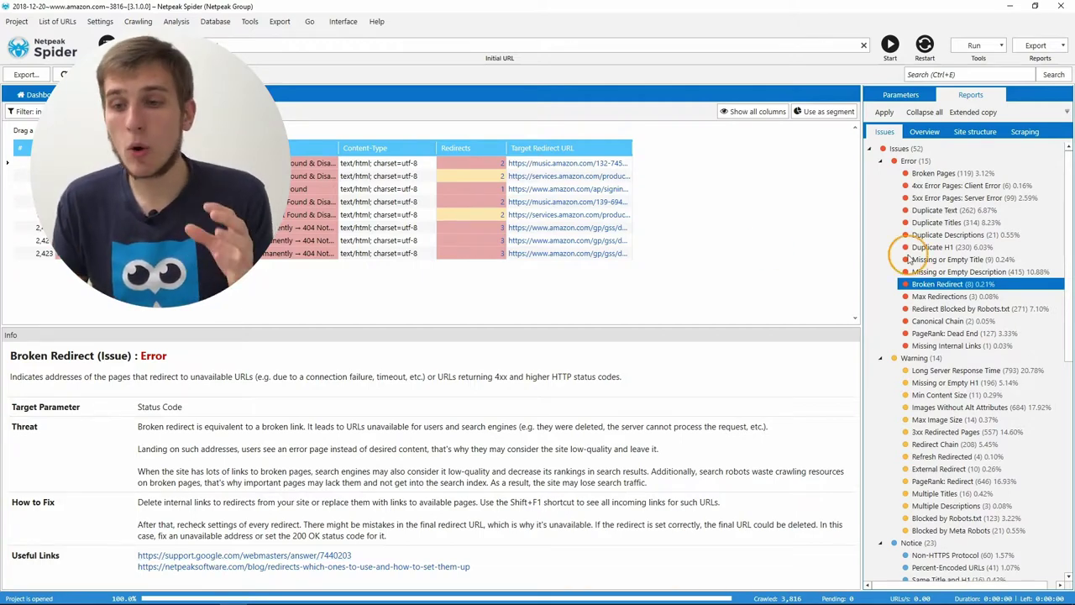
Step: Flip through Duplicate Text, Titles and Descriptions, ending on Canonical Chain's 2 URLs
left_click(957, 210)
left_click(1010, 223)
left_click(1010, 235)
left_click(1008, 284)
left_click(1002, 321)
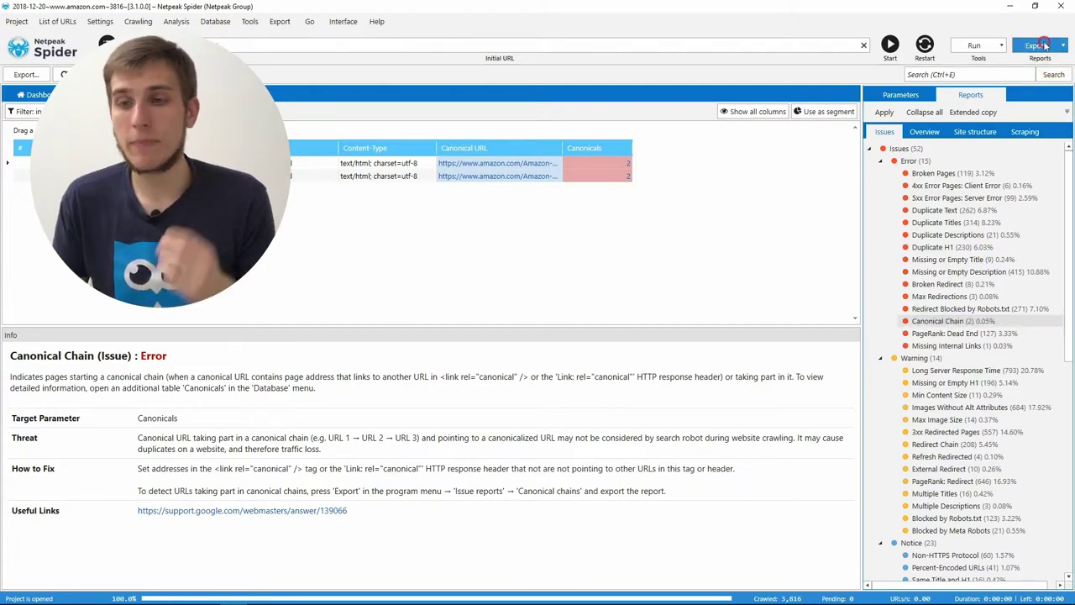
Step: Open the Export menu's Special issue reports submenu
left_click(1041, 45)
mouse_move(953, 129)
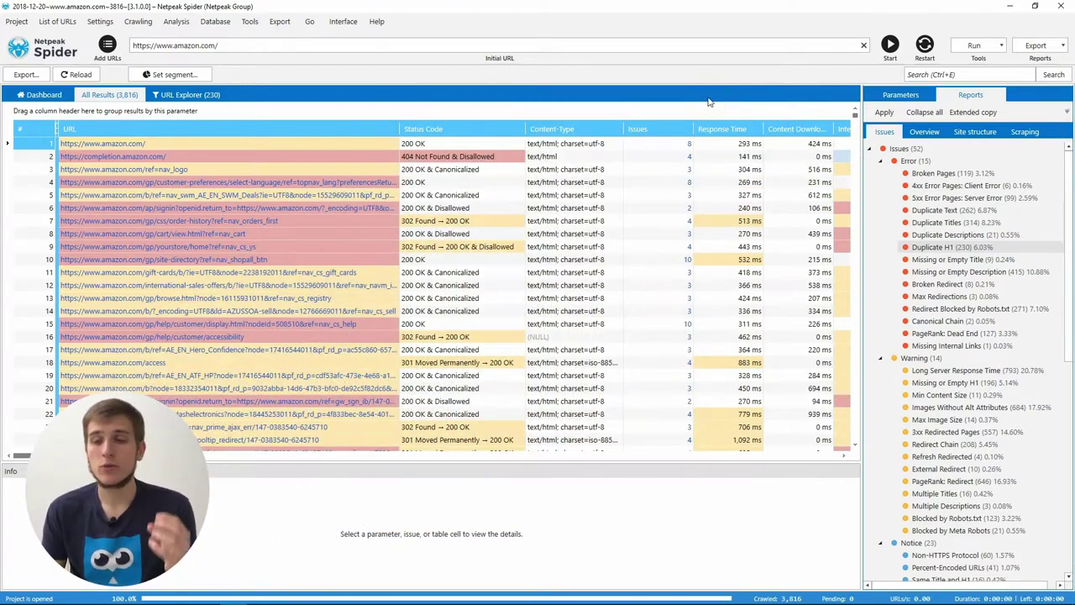
Step: Filter URL Explorer by Missing or Empty Title, then Duplicate H1, then 5xx Error Pages
left_click(958, 259)
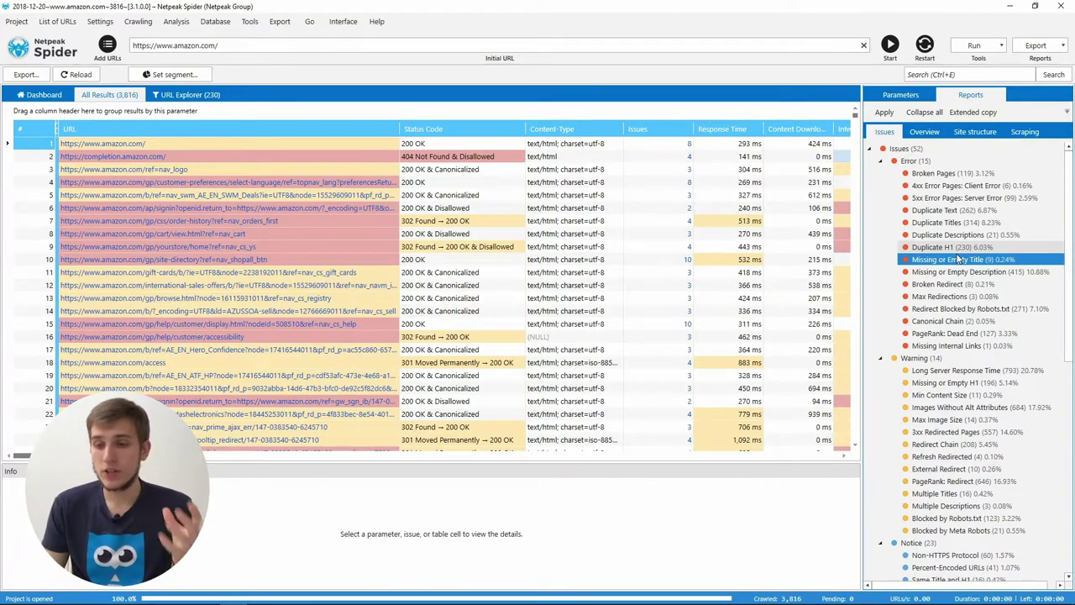
left_click(957, 257)
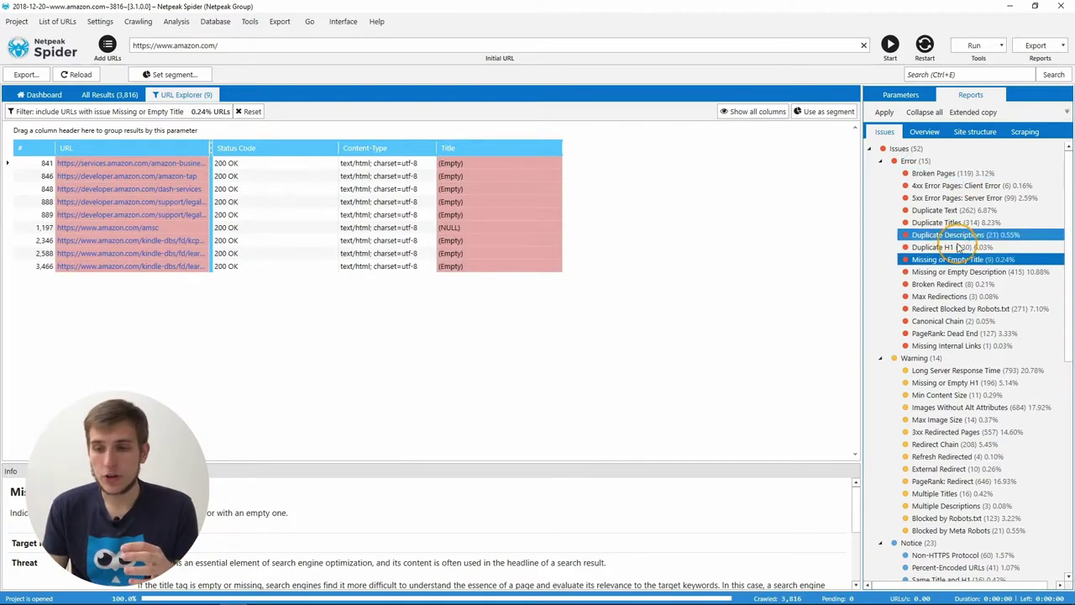
left_click(958, 248)
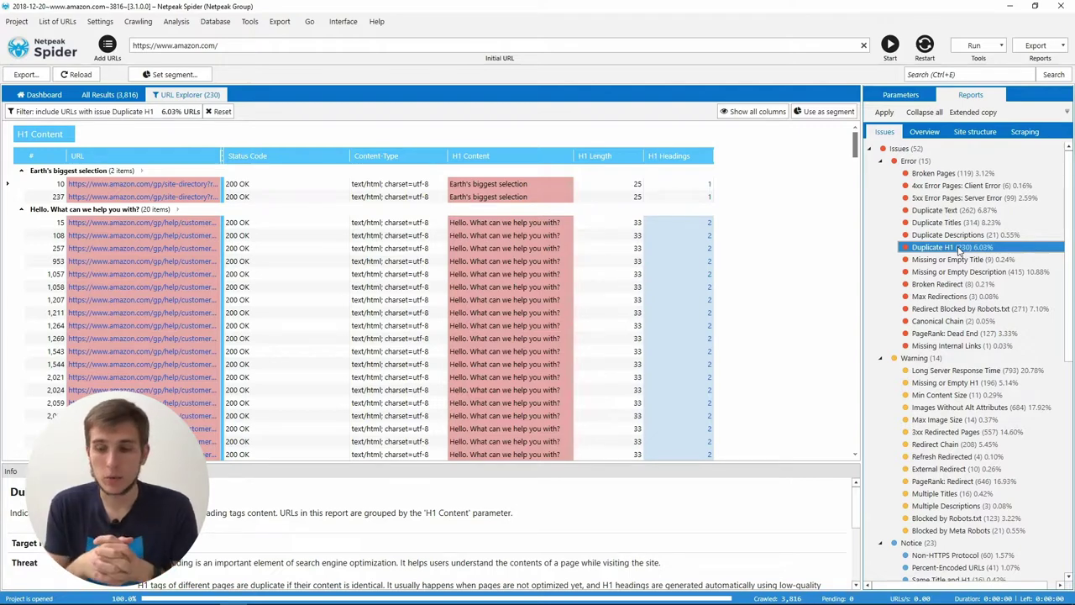
left_click(974, 198)
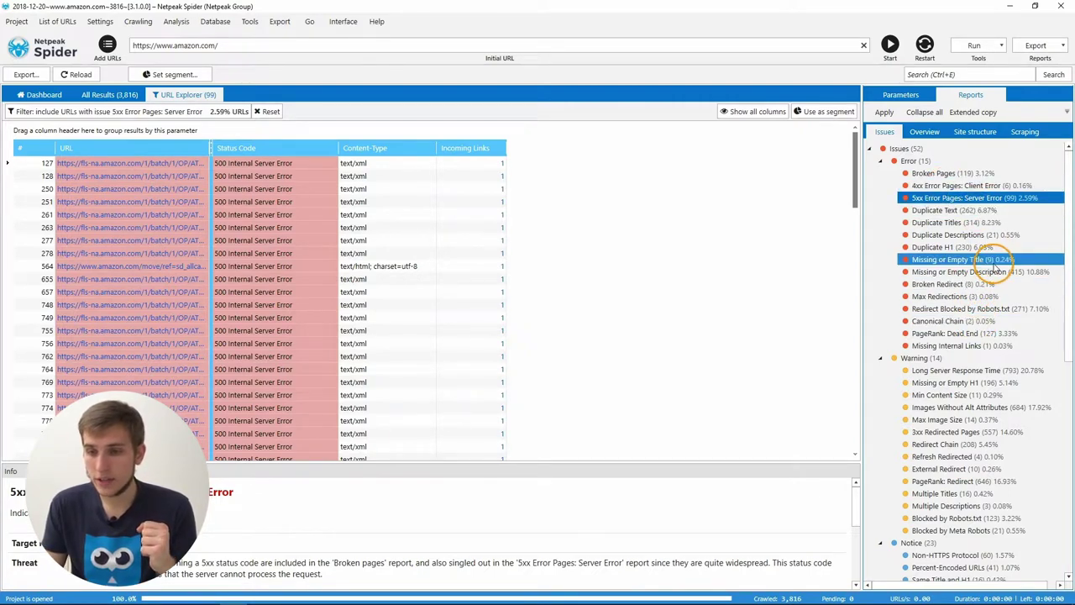
Step: Filter to the 2 Canonical Chain URLs and extend the issue selection down toward Bad AMP HTML Format
left_click(987, 323)
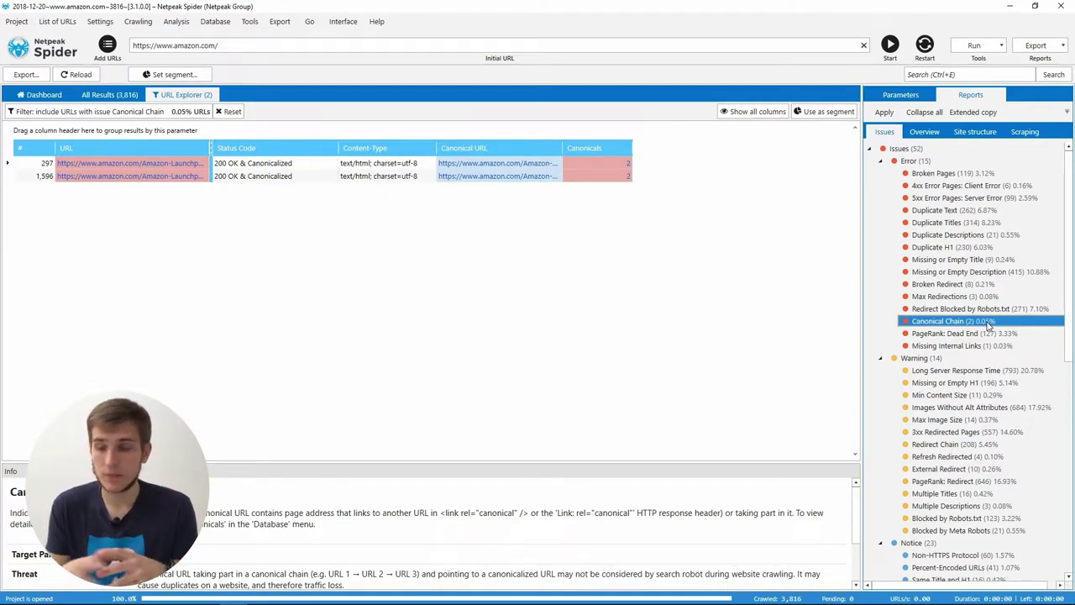
left_click(1000, 285, "ctrl")
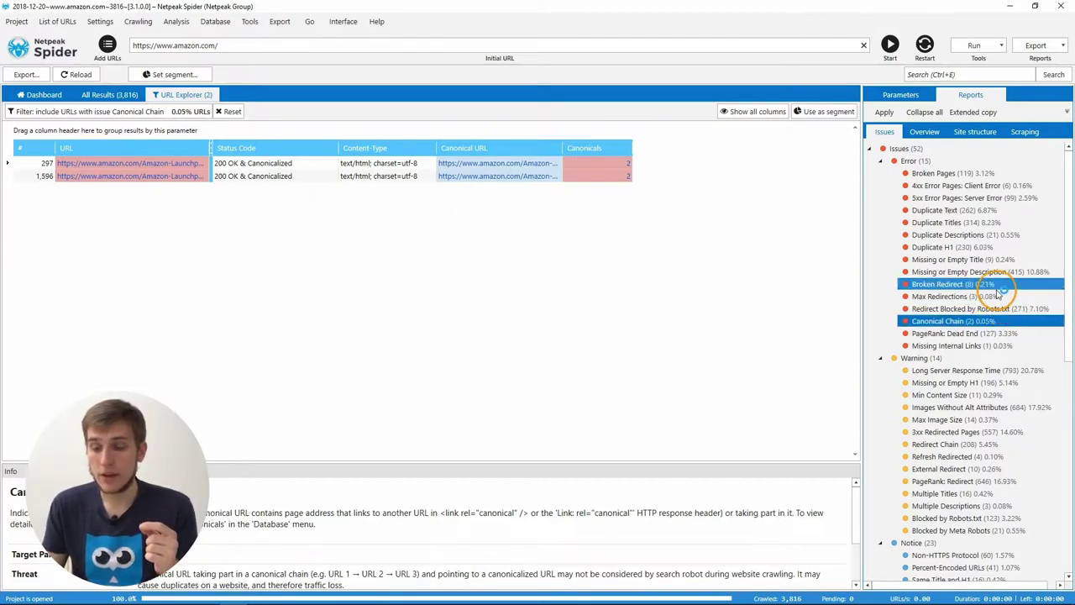
left_click_drag(999, 296, 584, 424)
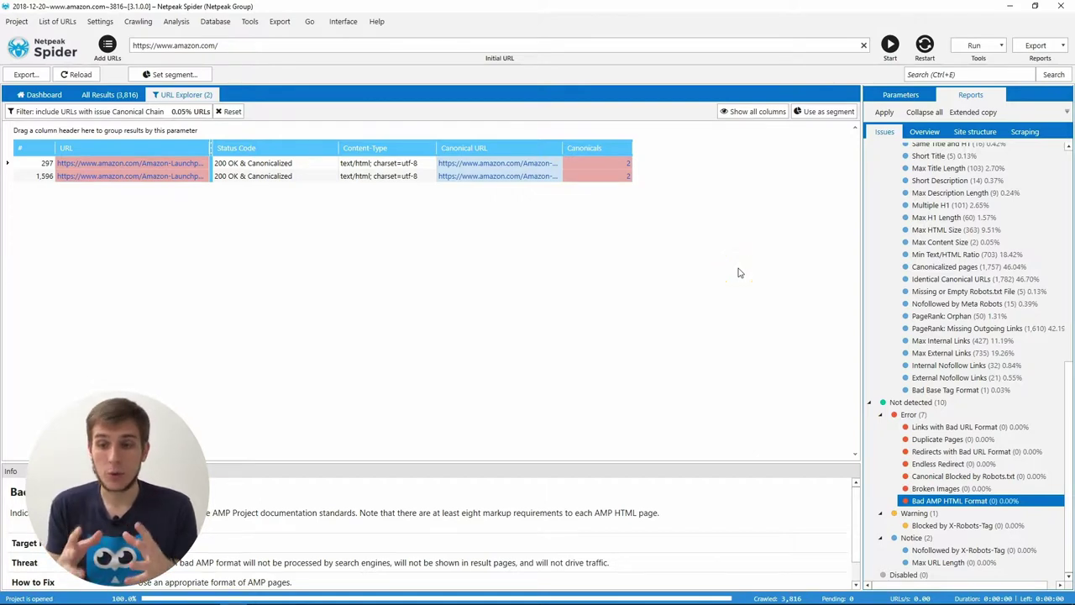
Step: Check Multiple H1 and Max URL Length, then filter to the one Bad Base Tag Format URL (/scout/)
left_click(971, 206)
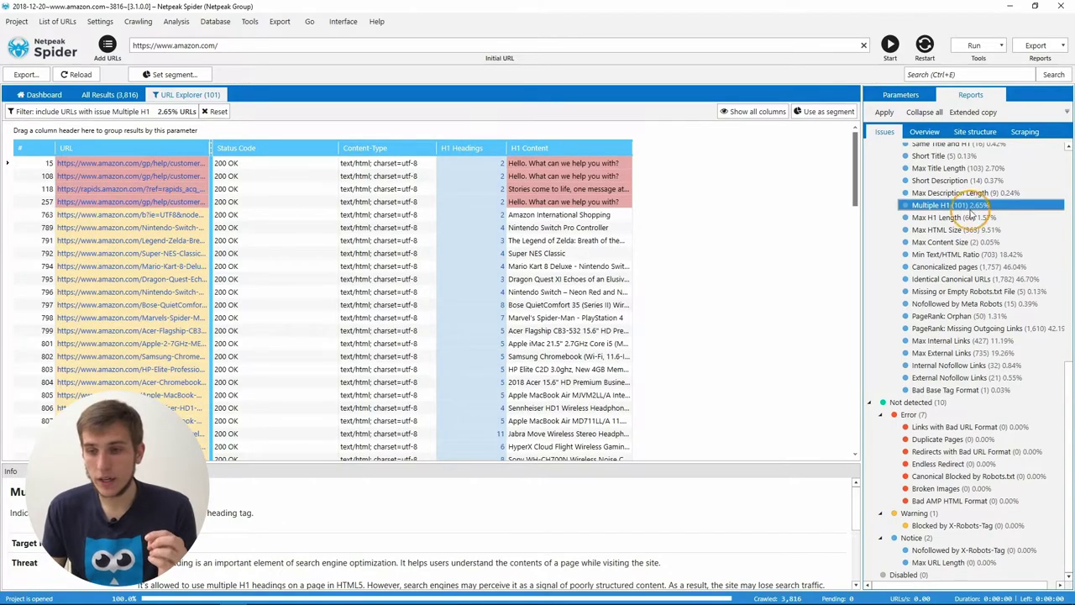
left_click(951, 576)
left_click(953, 563)
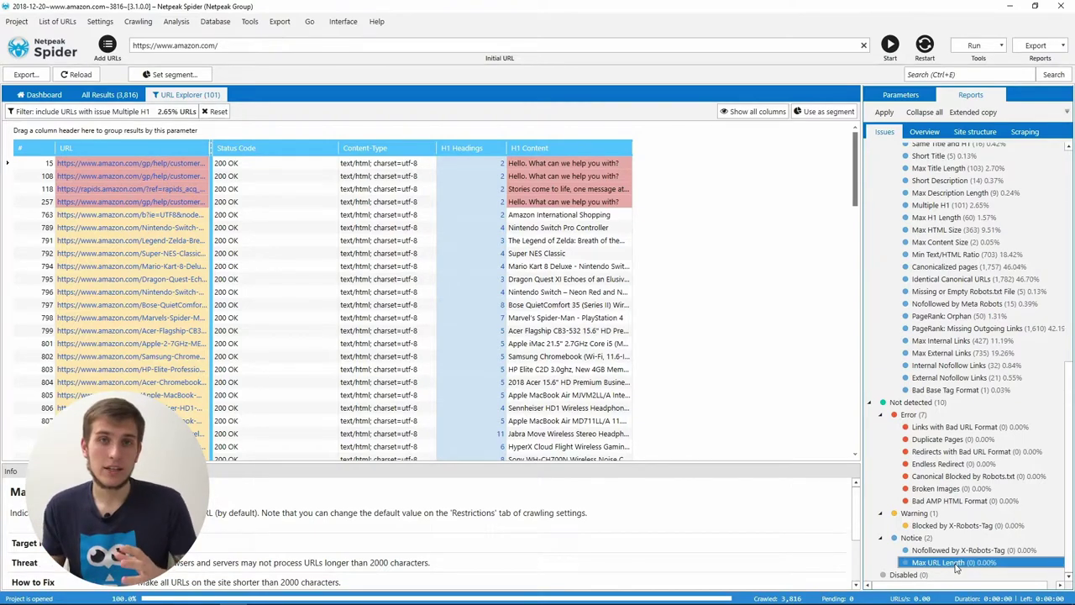
left_click(956, 563)
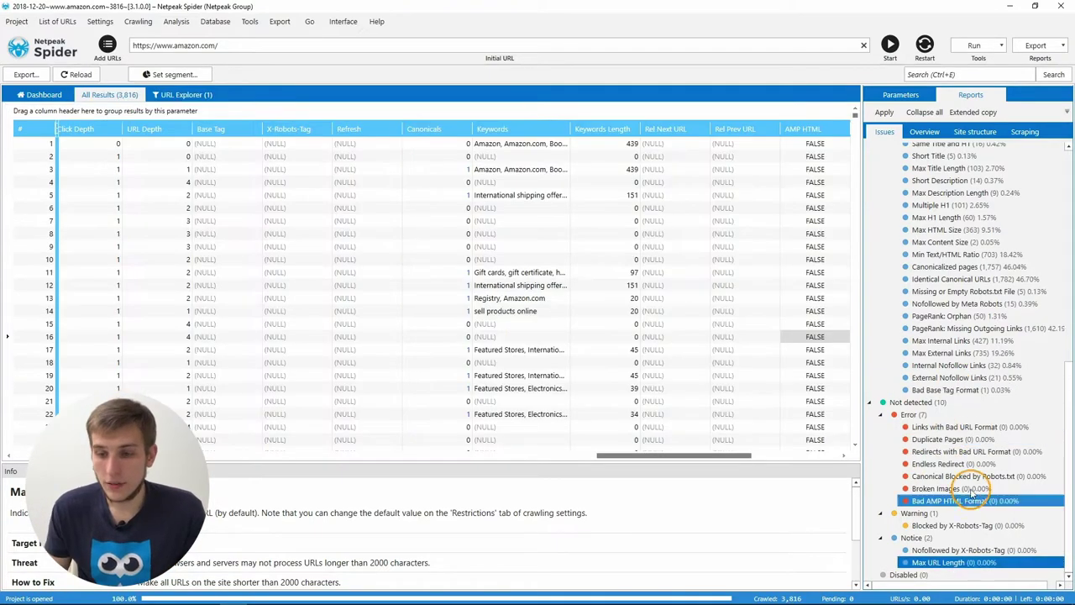
left_click(978, 389)
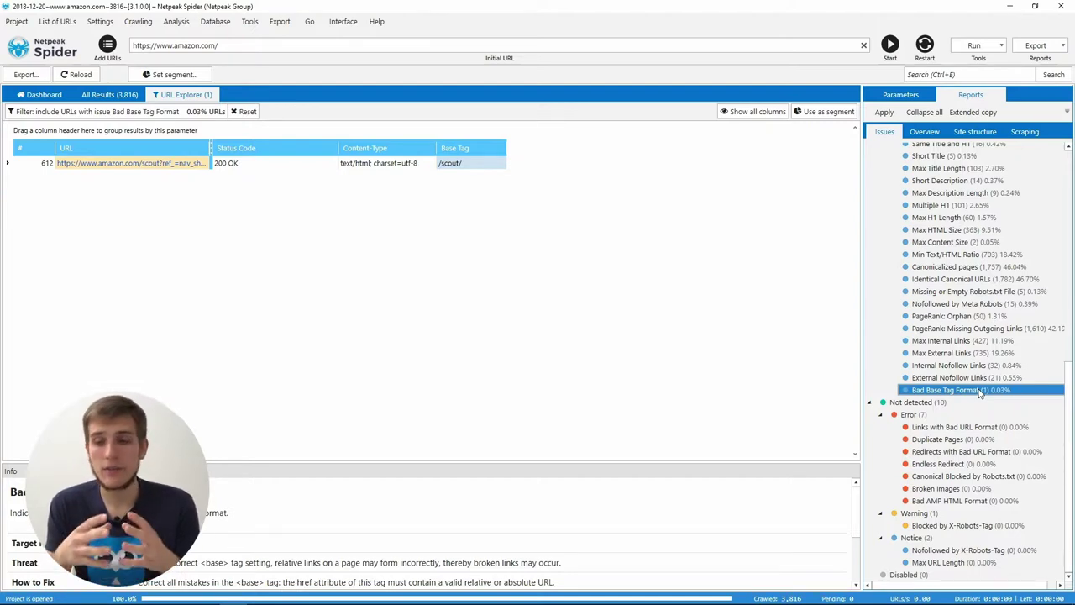
Step: Scroll the Issues tree to the top and filter to the 119 Broken Pages URLs
left_click_drag(978, 393, 974, 172)
left_click(975, 172)
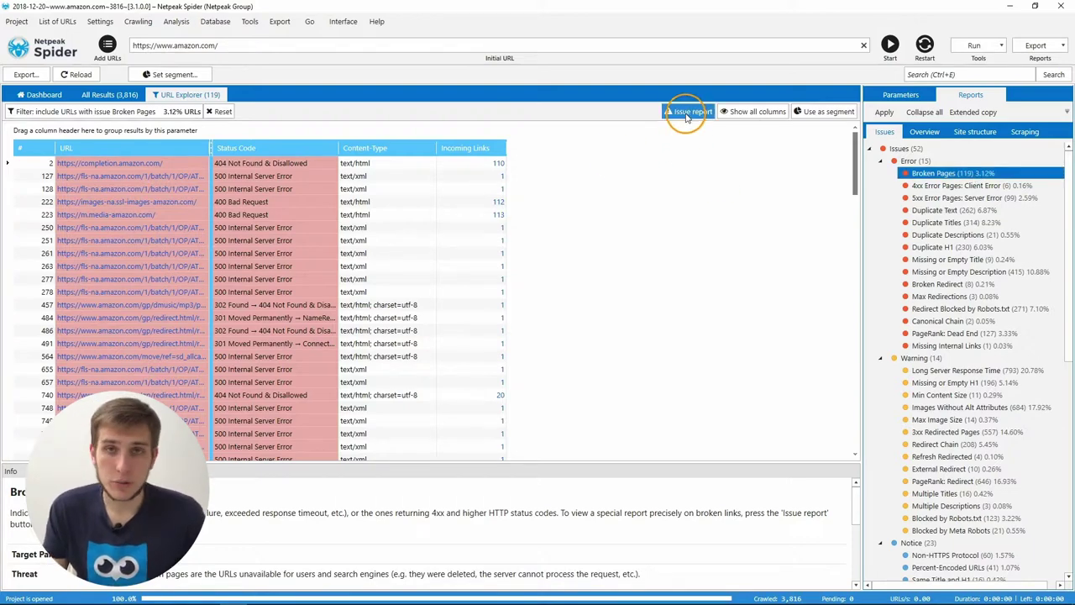
Step: Export the Broken links special issue report
left_click(1037, 47)
mouse_move(865, 130)
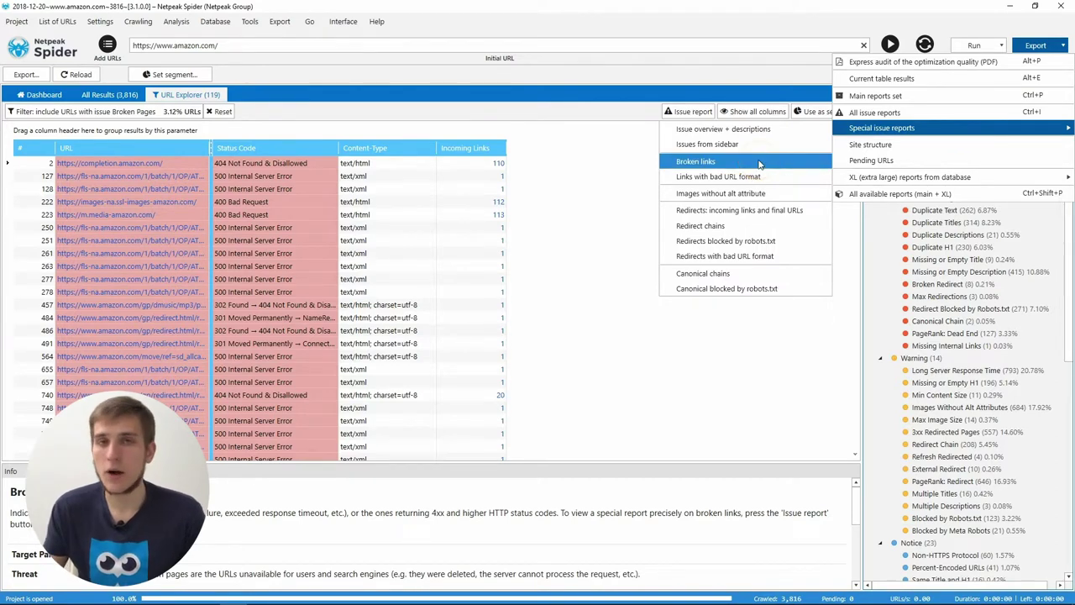
left_click(711, 161)
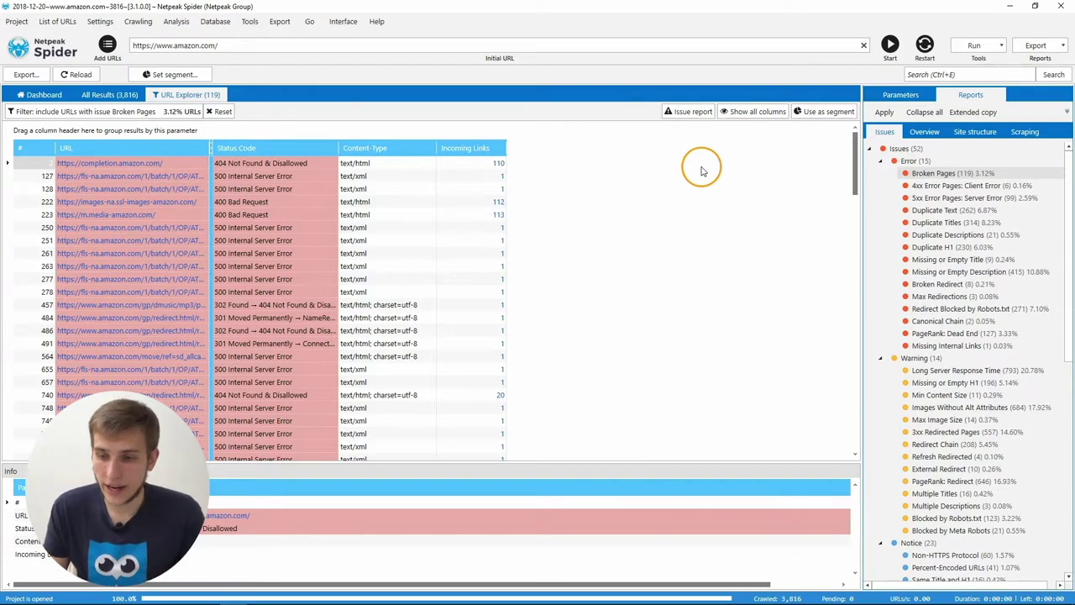
Step: Filter the URL list by Identical Canonical URLs to show its 1,782 URLs grouped by canonical URL
scroll(913, 315, "down", 10)
left_click(913, 311)
left_click(947, 347)
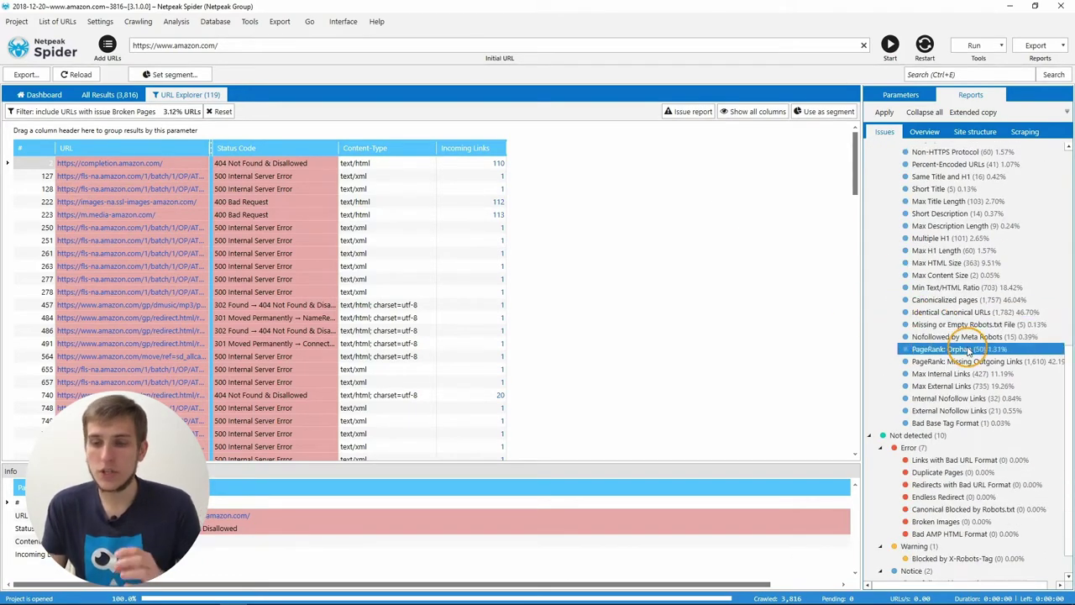
left_click(990, 325)
left_click(993, 312)
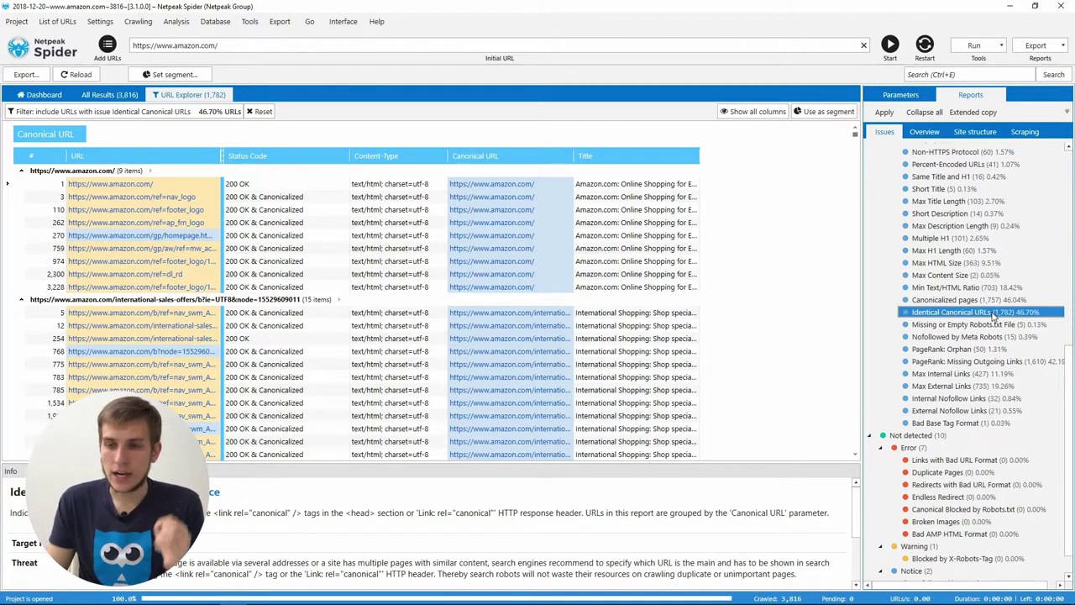
Step: Filter by Bad Base Tag Format to show the one amazon.com URL with base tag /scout/
left_click(993, 312)
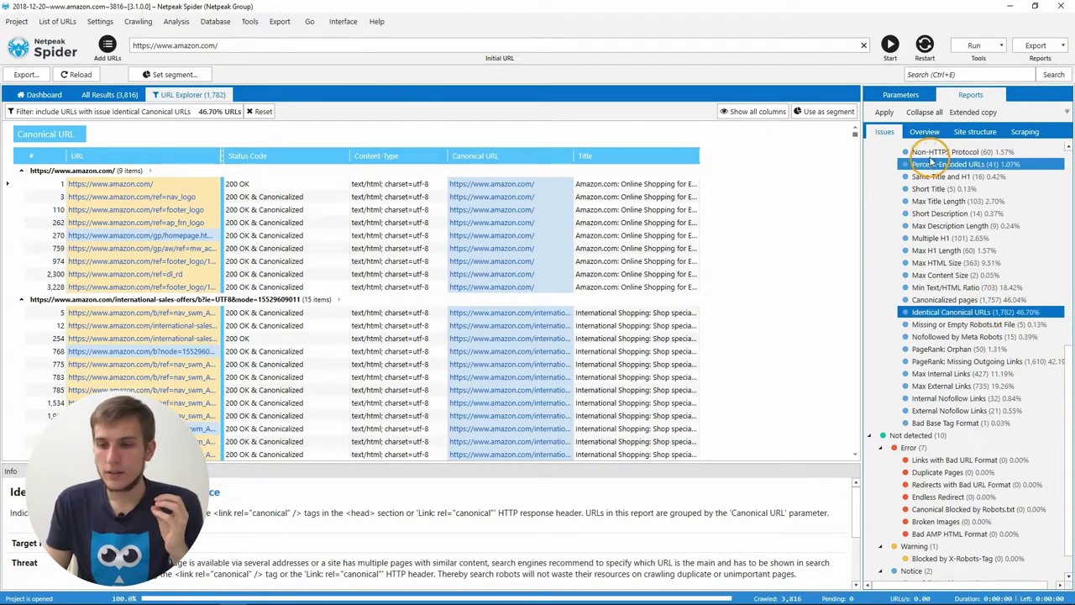
left_click(939, 201)
left_click(954, 315)
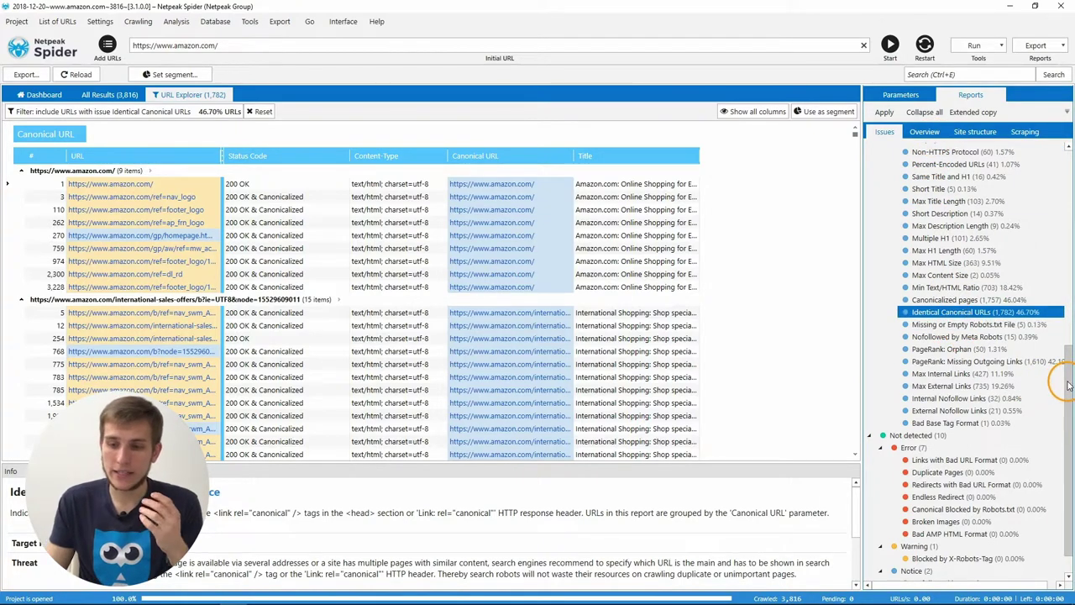
left_click(1010, 424)
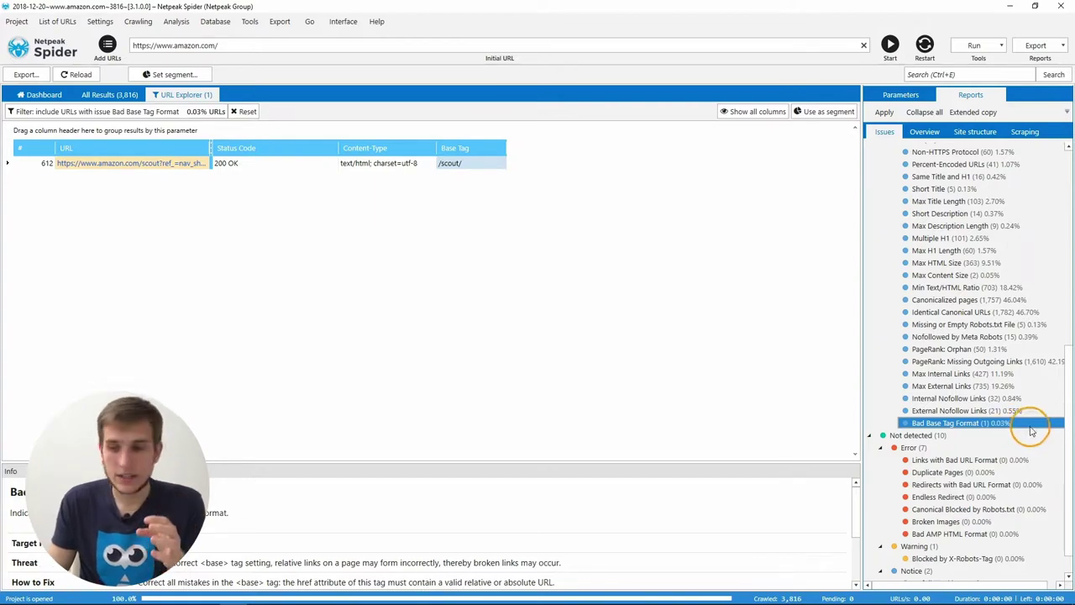
Step: Switch the side panel to Parameters and browse the Head Tags, Content-Length and Canonical URL entries
left_click(961, 287, "ctrl")
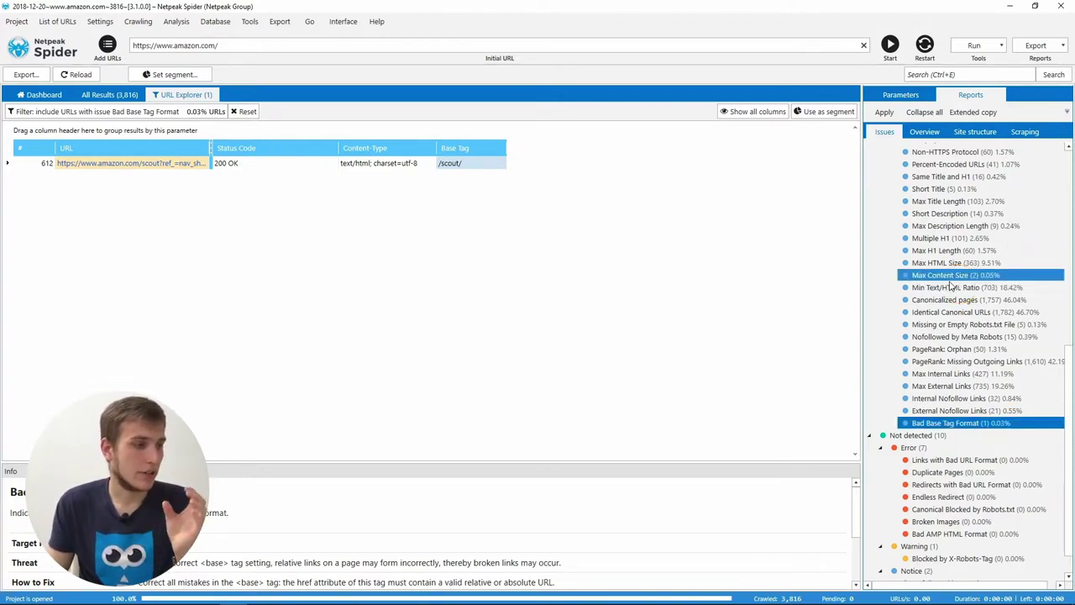
left_click(951, 325)
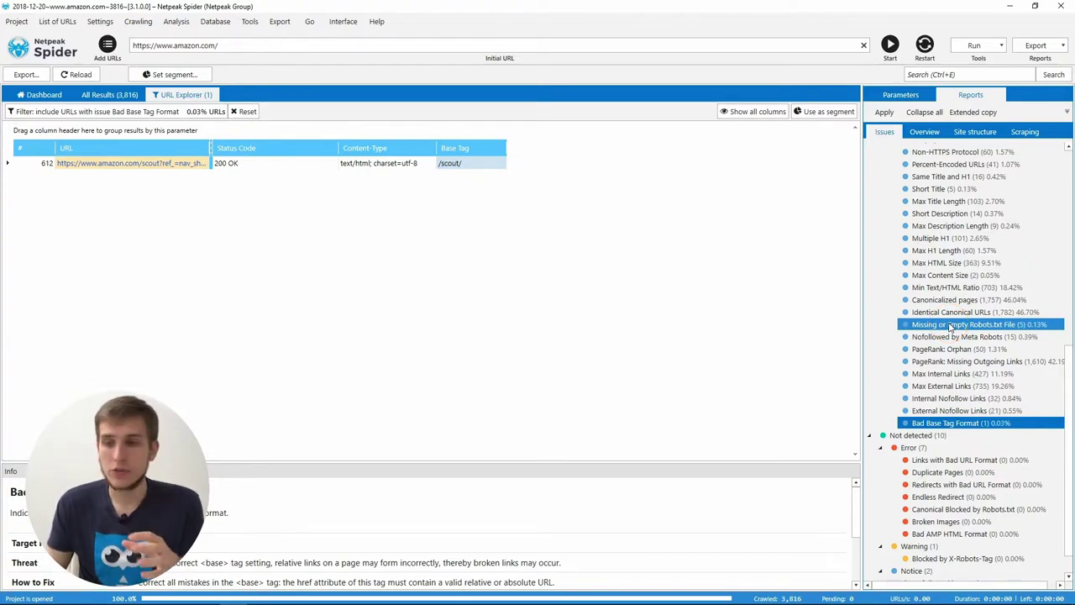
left_click(900, 94)
left_click(960, 371)
scroll(962, 378, "down", 4)
left_click(957, 405)
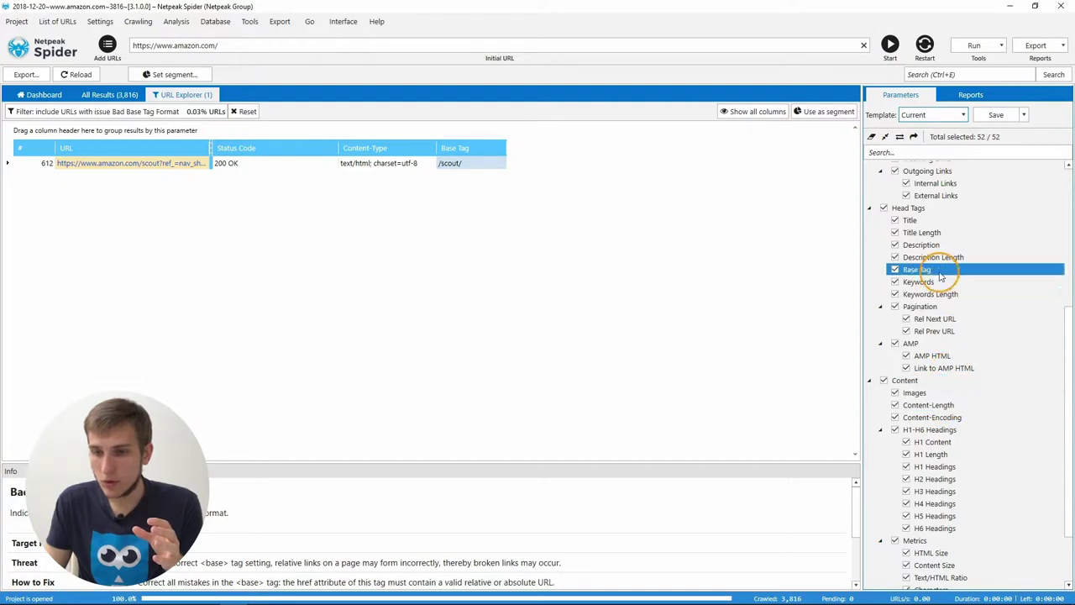
scroll(956, 319, "up", 3)
left_click(934, 178)
left_click(238, 468)
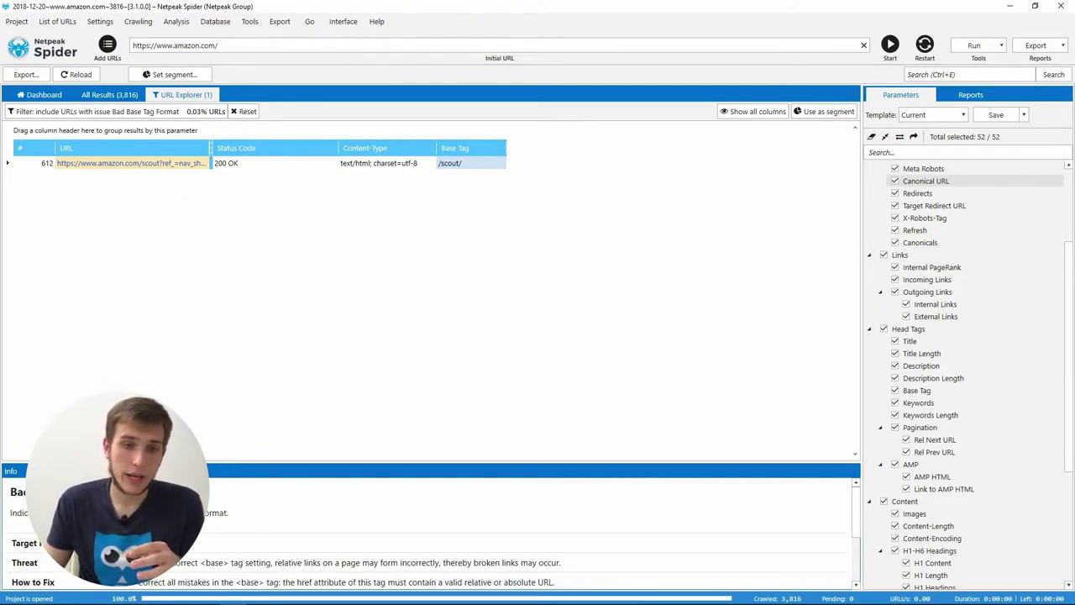
Step: Confirm Crawl relative canonical URLs is enabled in Advanced settings, then return to the Reports issues list
left_click(95, 22)
left_click(110, 53)
mouse_move(473, 404)
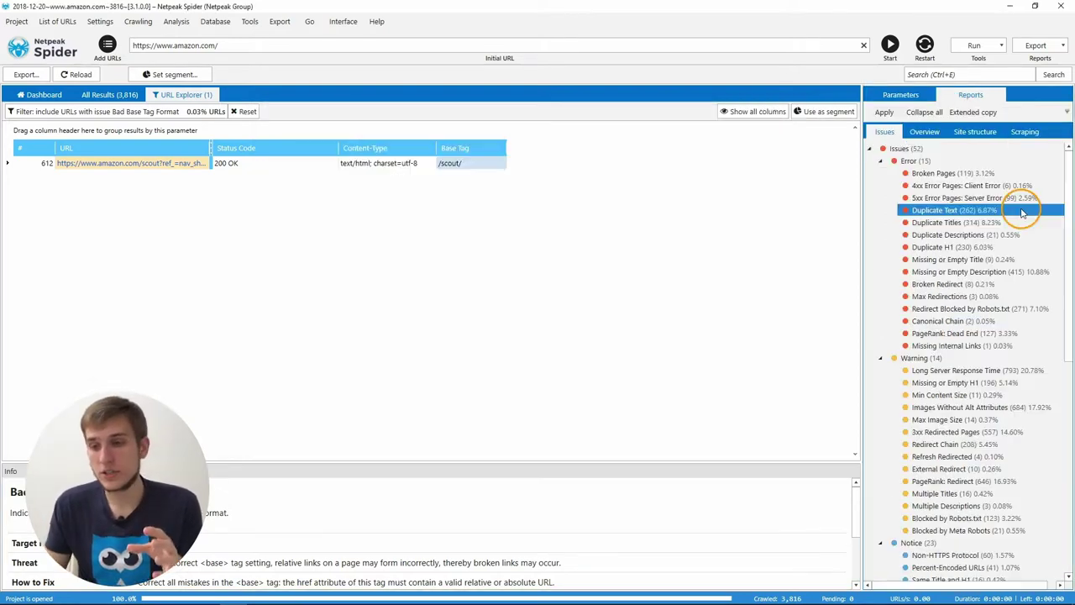
left_click_drag(1019, 204, 984, 173)
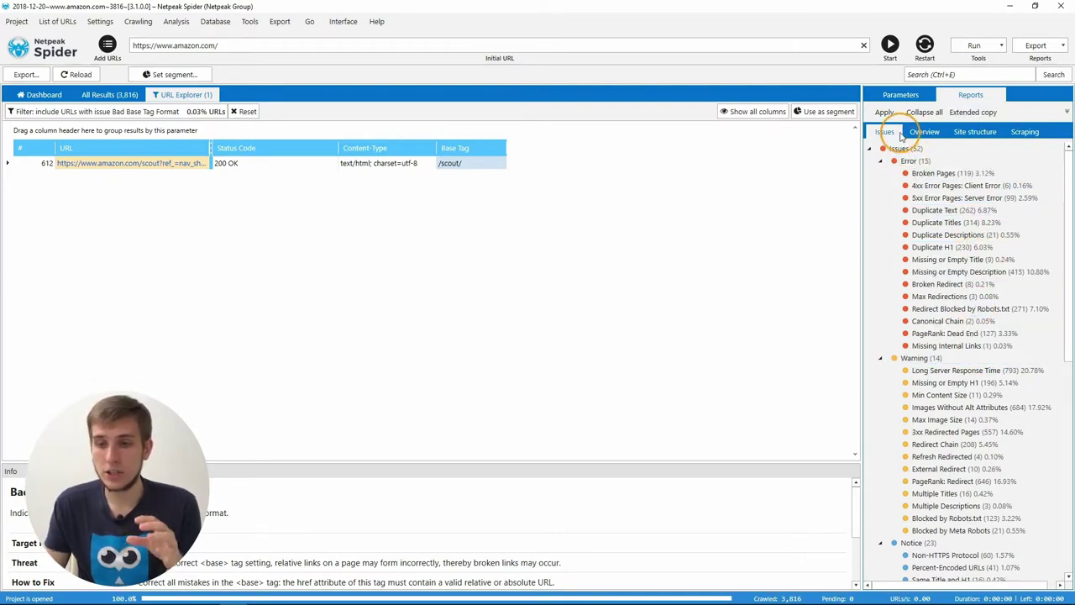
left_click(966, 161)
left_click(970, 173)
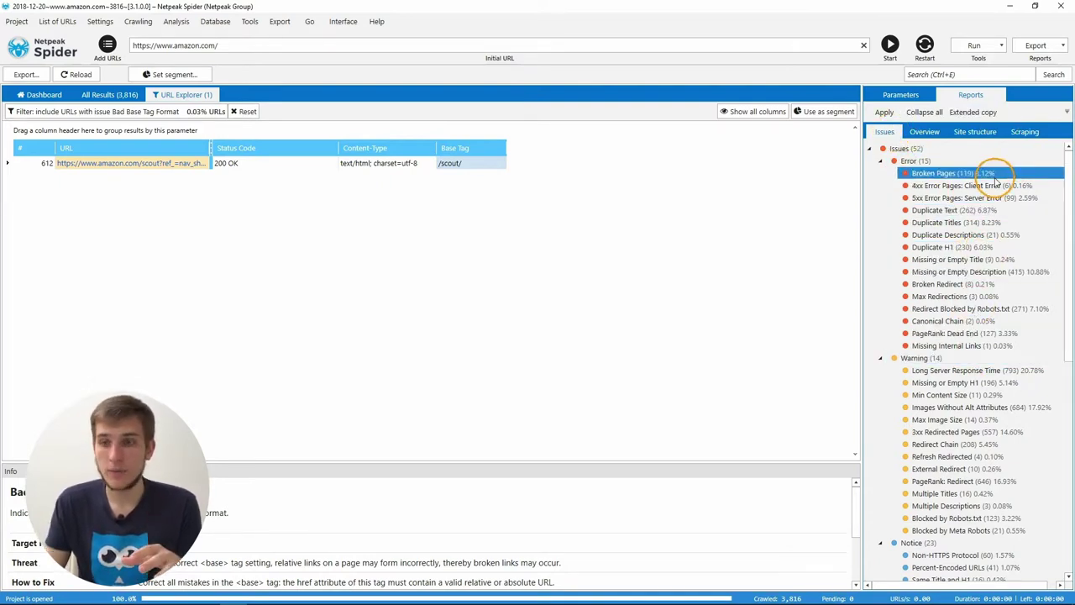
left_click(995, 209)
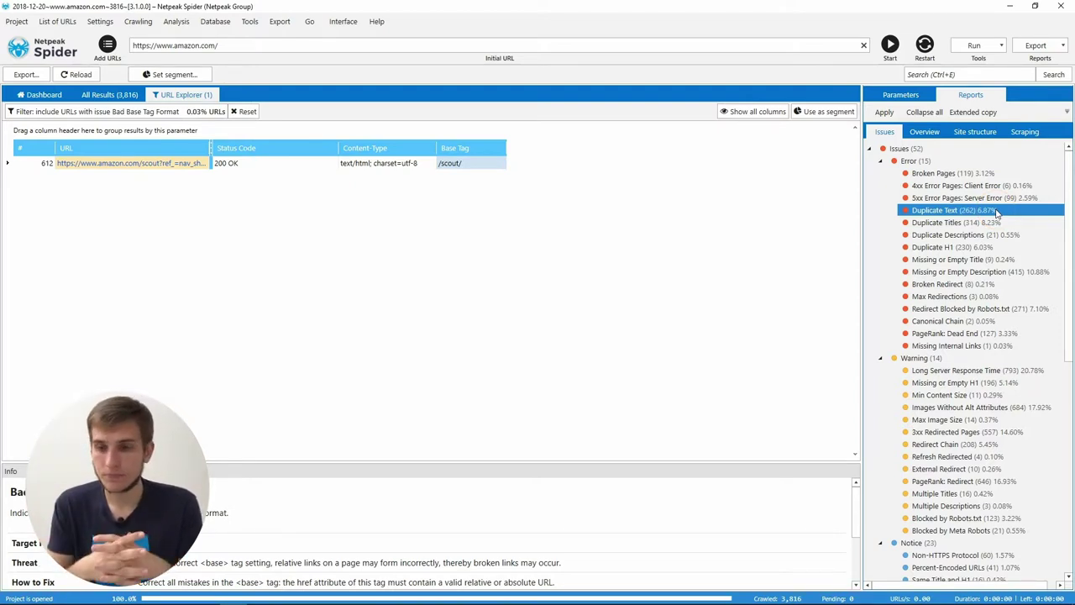
left_click(379, 235)
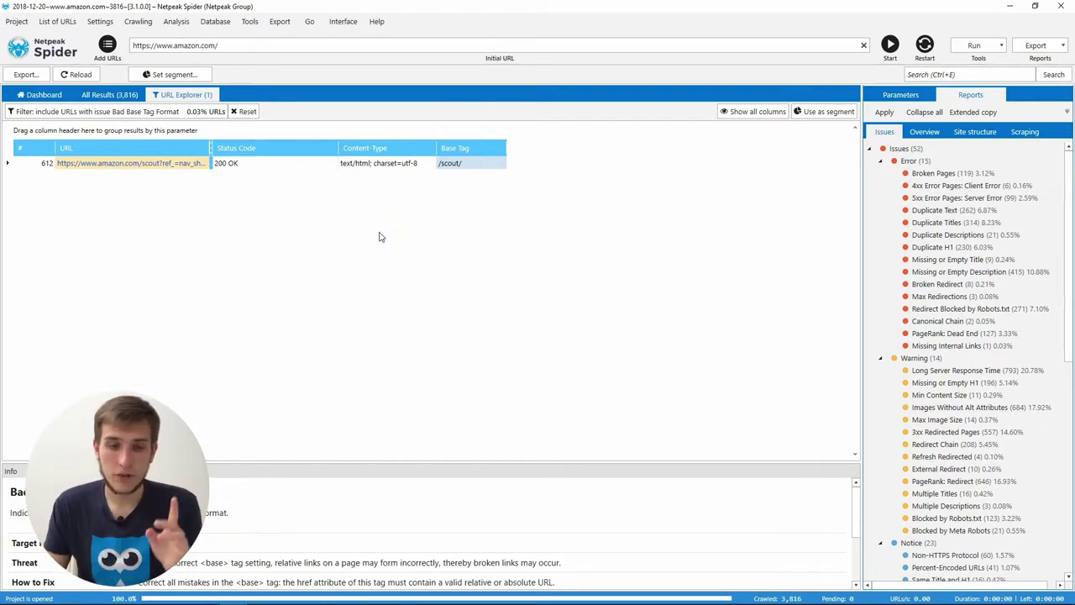
left_click(383, 218)
left_click(256, 226)
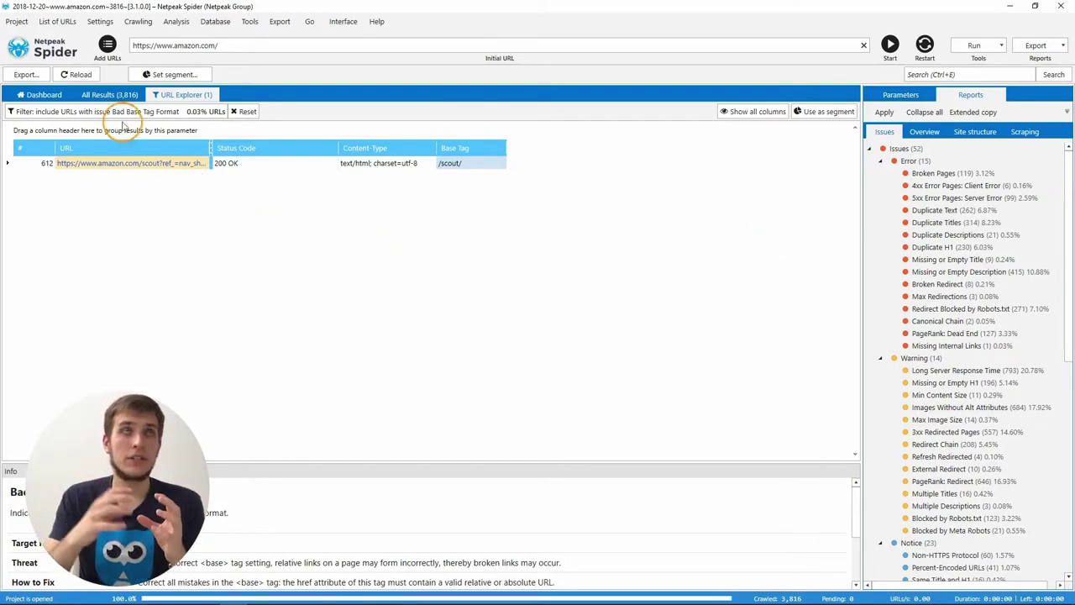